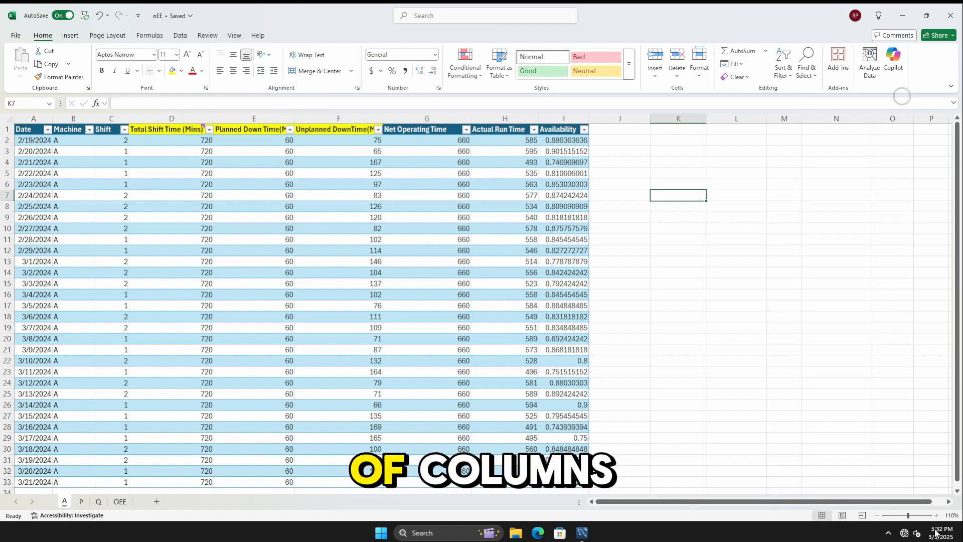
Step: Examine the Date, Machine and Shift columns of the availability table on sheet A
{"action": "scroll", "coordinate": [580, 393], "scroll_direction": "up", "scroll_amount": 4}
{"action": "left_click_drag", "start_coordinate": [761, 508], "coordinate": [740, 503]}
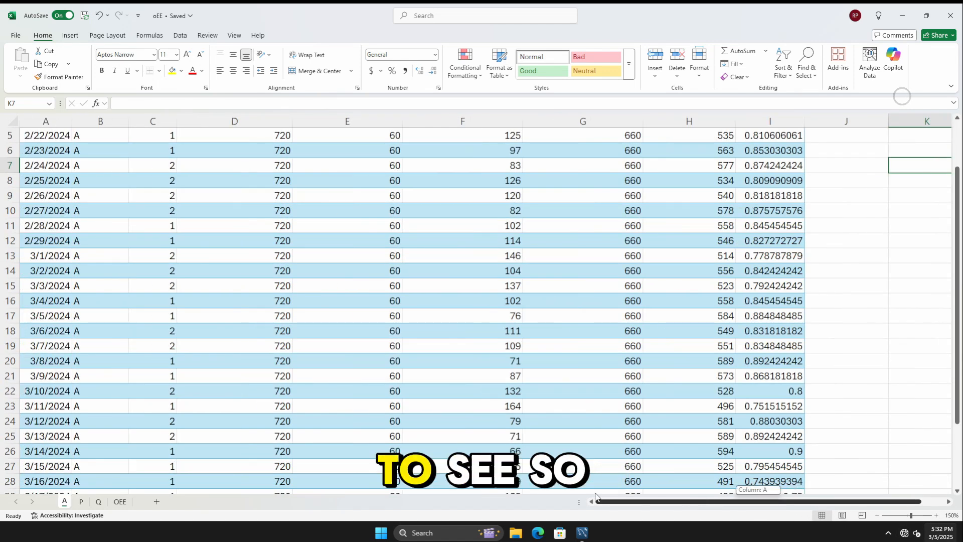
{"action": "scroll", "coordinate": [21, 164], "scroll_direction": "up", "scroll_amount": 2}
{"action": "left_click_drag", "start_coordinate": [35, 121], "coordinate": [143, 123]}
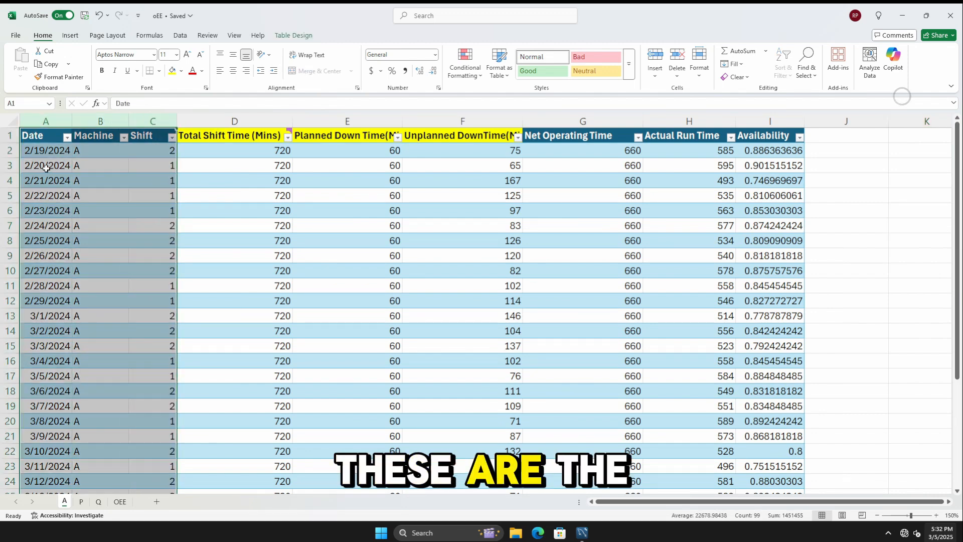
{"action": "left_click", "coordinate": [46, 151]}
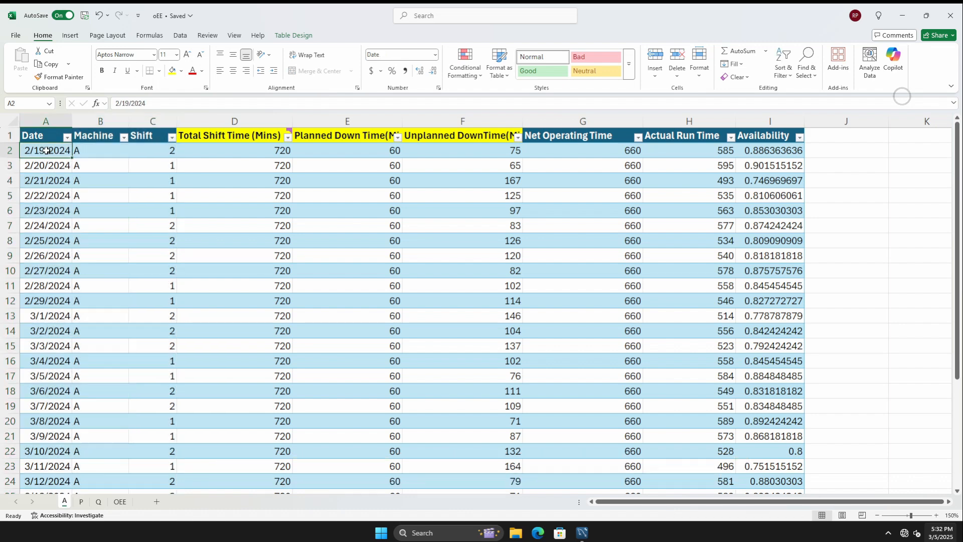
{"action": "left_click", "coordinate": [92, 151]}
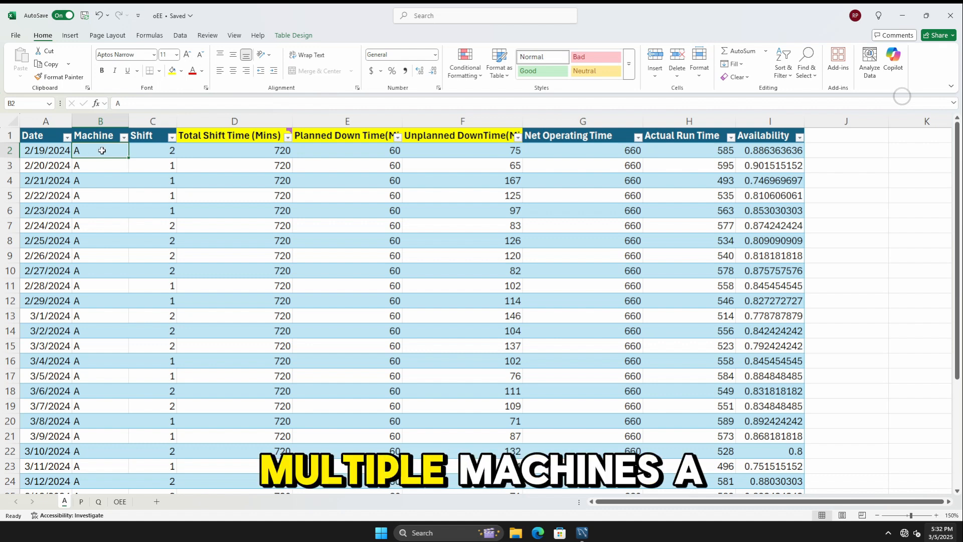
{"action": "left_click", "coordinate": [145, 137]}
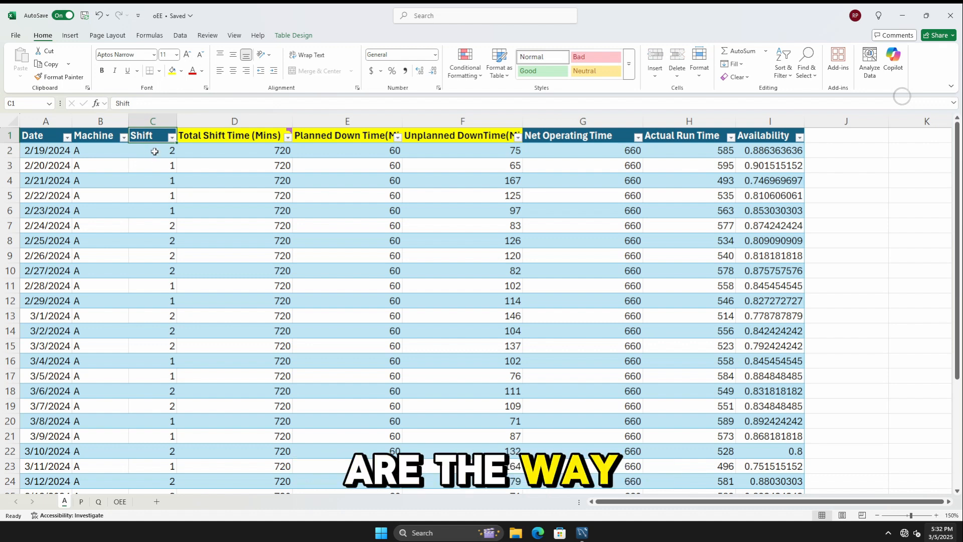
{"action": "left_click", "coordinate": [154, 156]}
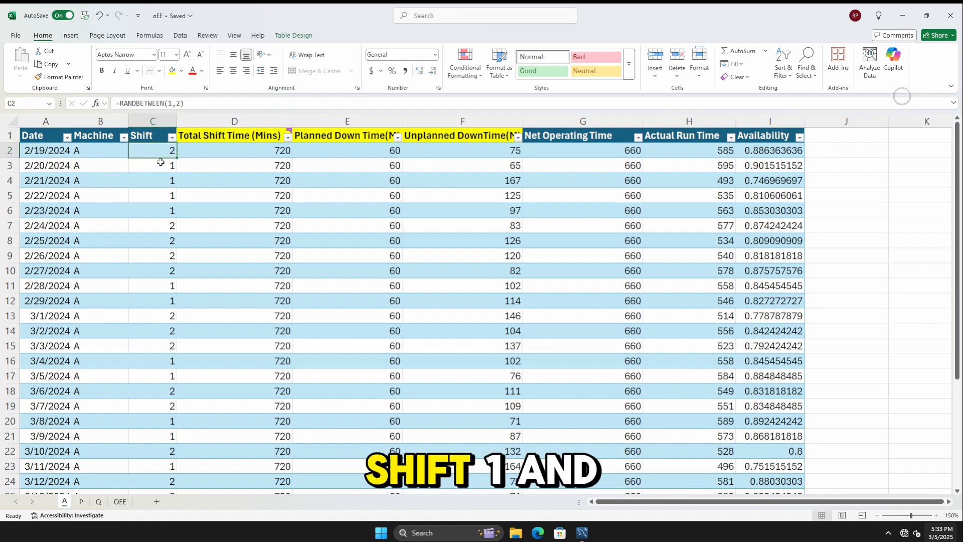
Step: Read the comment on the Total Shift Time header and check the first record's shift time and planned downtime formulas
{"action": "left_click", "coordinate": [208, 154]}
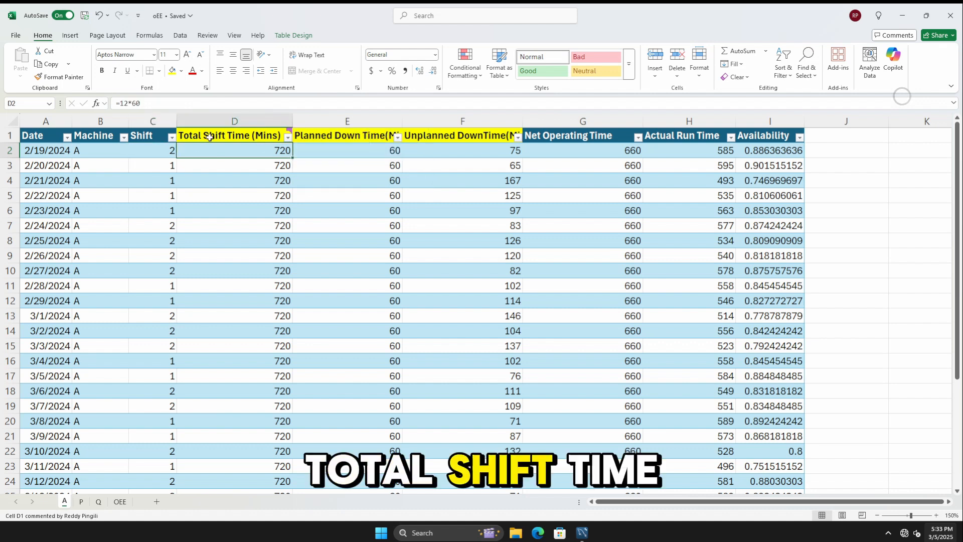
{"action": "left_click", "coordinate": [210, 137]}
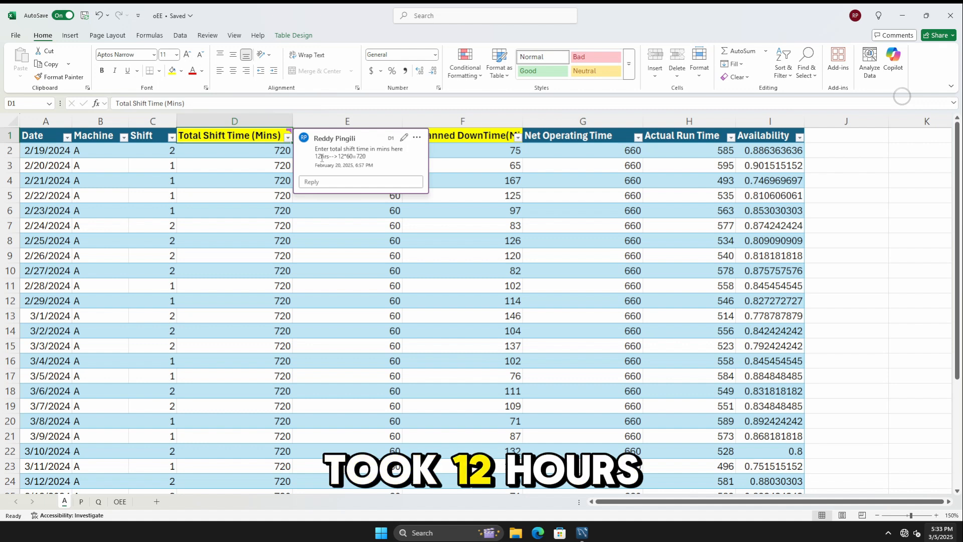
{"action": "left_click", "coordinate": [268, 157]}
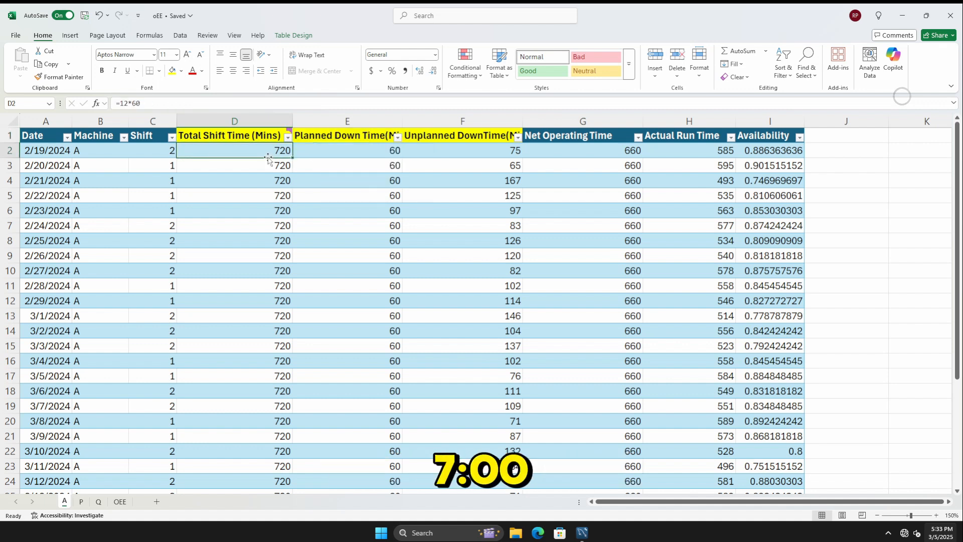
{"action": "left_click", "coordinate": [334, 154]}
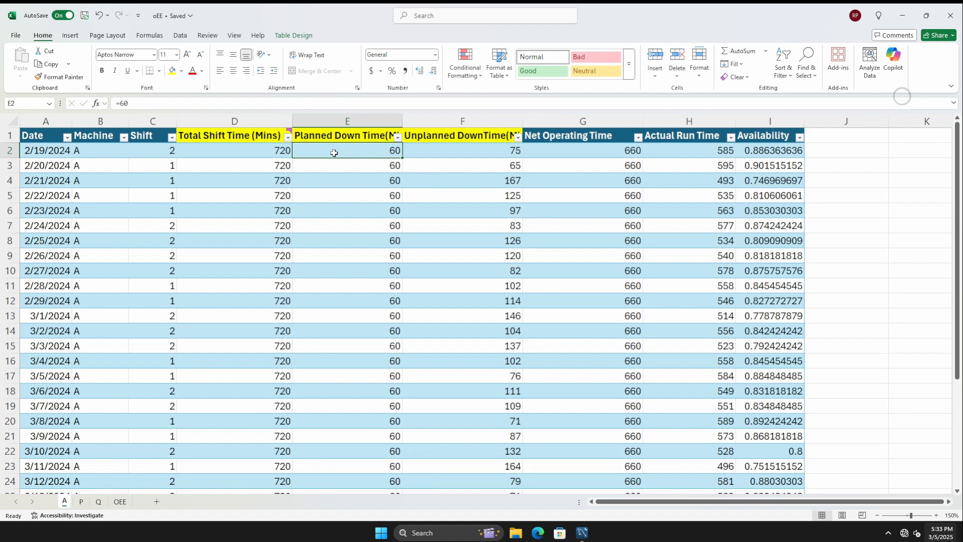
Step: Widen the Planned Down Time(Mins) and Unplanned DownTime(Mins) columns so their full headers fit
{"action": "left_click_drag", "start_coordinate": [402, 121], "coordinate": [423, 121]}
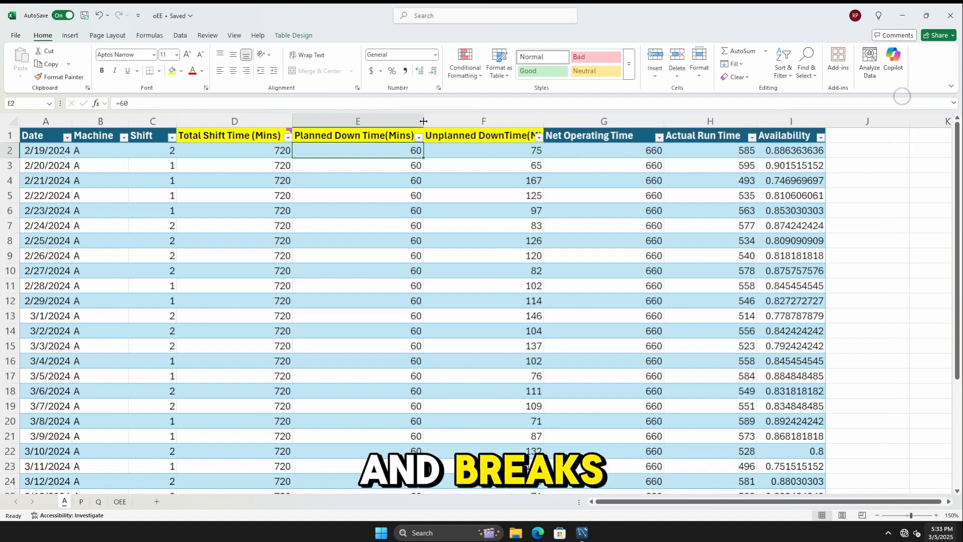
{"action": "left_click", "coordinate": [484, 148]}
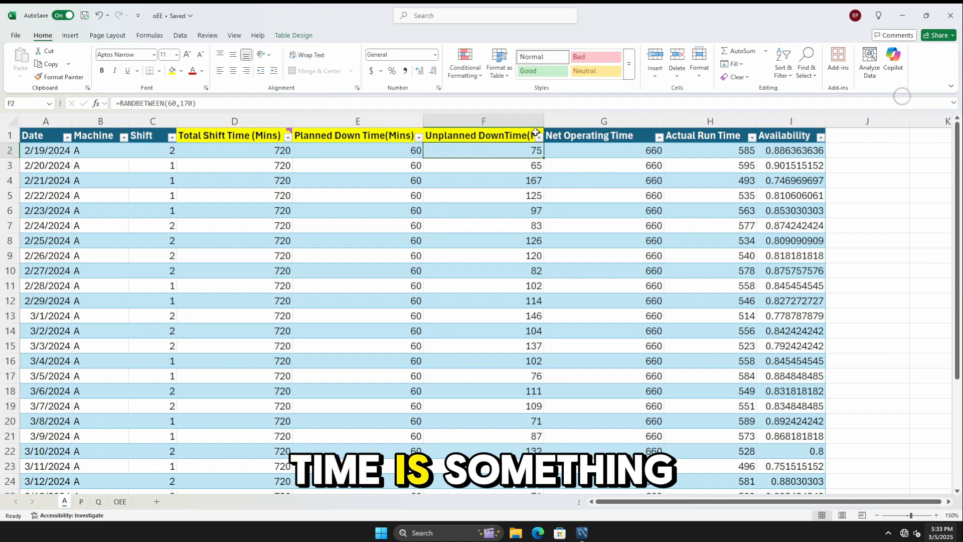
{"action": "left_click_drag", "start_coordinate": [544, 121], "coordinate": [566, 121]}
Step: Review the first record's input cells one by one, from Date through Unplanned DownTime(Mins)
{"action": "mouse_move", "coordinate": [287, 133]}
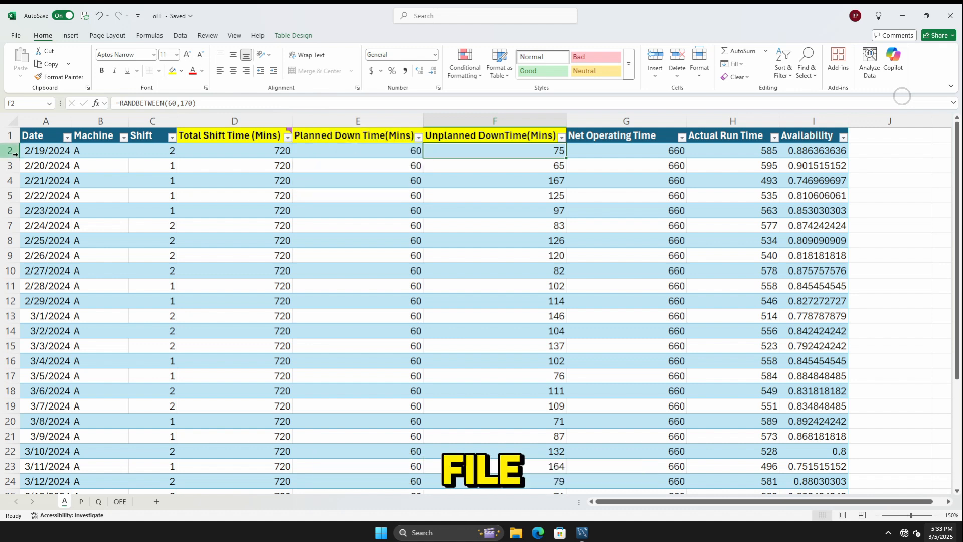
{"action": "left_click", "coordinate": [46, 150]}
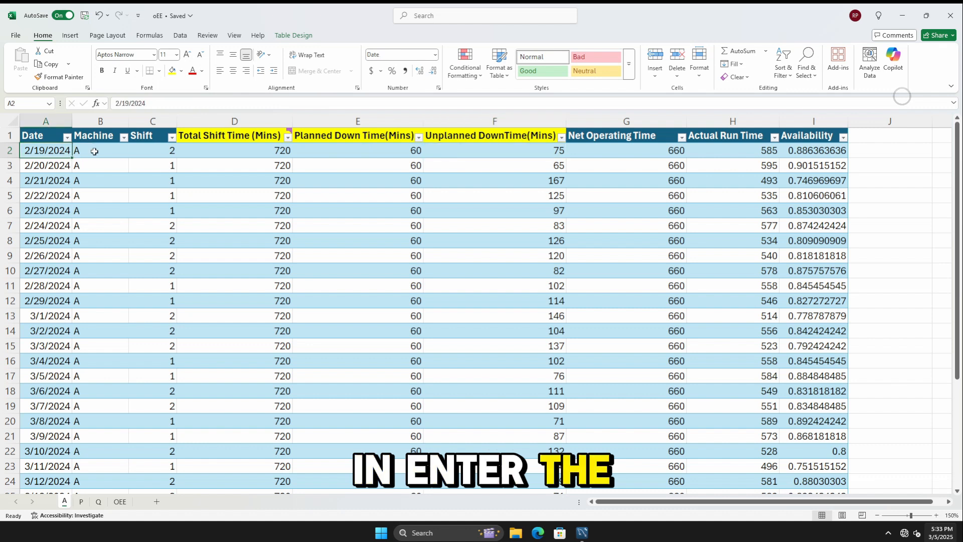
{"action": "left_click", "coordinate": [94, 151]}
{"action": "left_click", "coordinate": [139, 150]}
{"action": "left_click", "coordinate": [227, 150]}
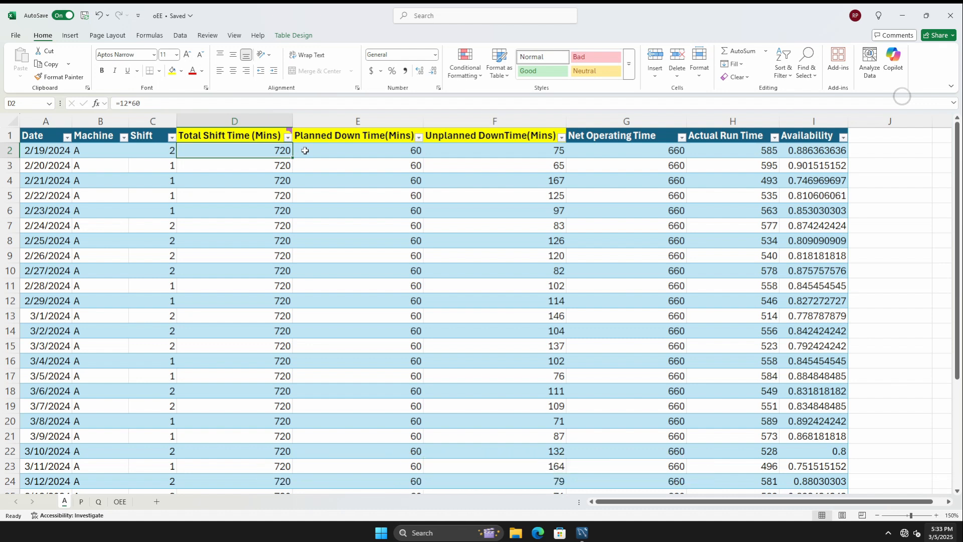
{"action": "left_click", "coordinate": [305, 150]}
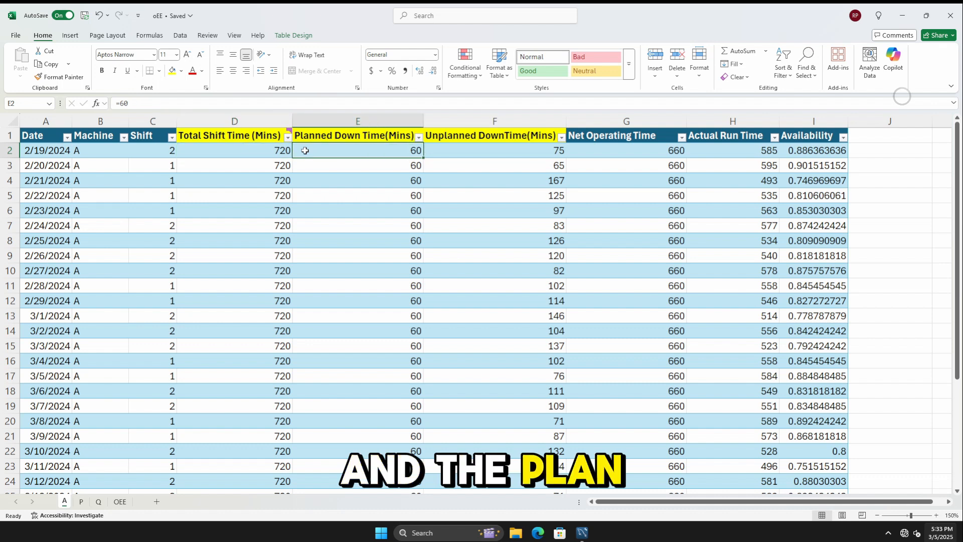
{"action": "left_click", "coordinate": [473, 153]}
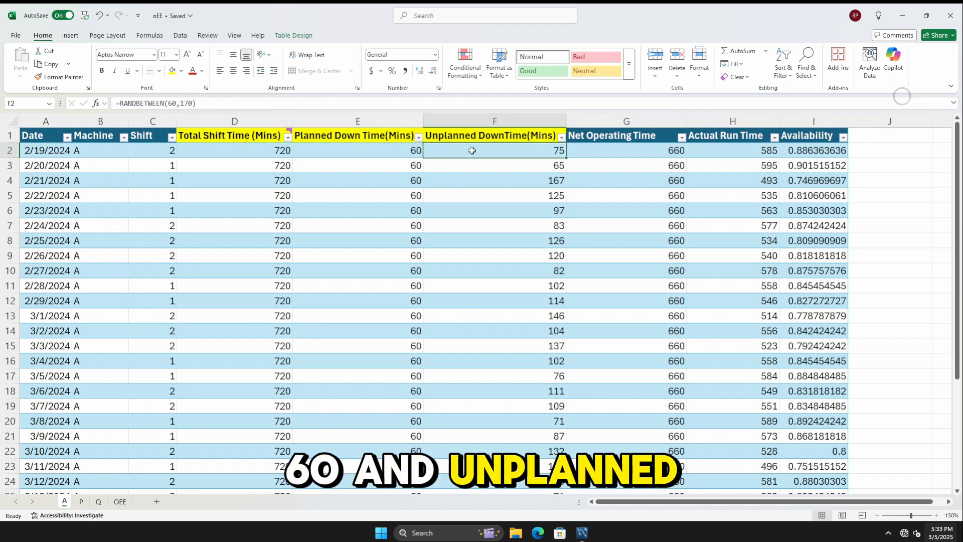
Step: Inspect the first record's formulas for Net Operating Time, Actual Run Time and Availability, and look over the table's remaining rows
{"action": "left_click", "coordinate": [609, 152]}
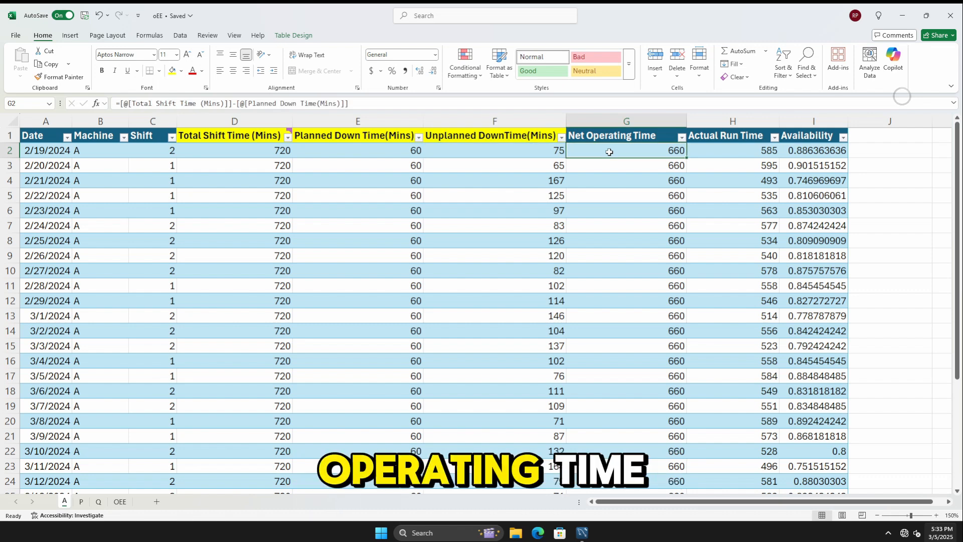
{"action": "left_click", "coordinate": [248, 104]}
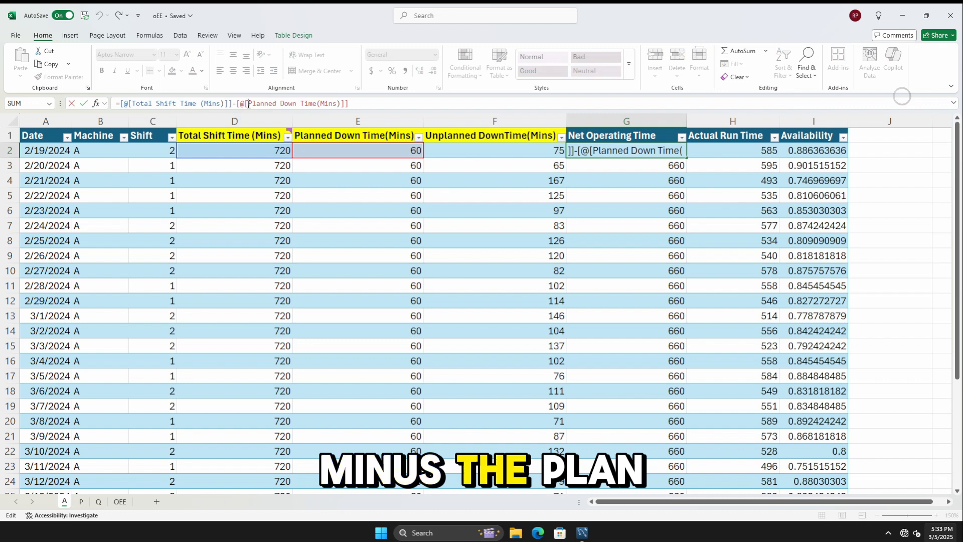
{"action": "left_click", "coordinate": [718, 153]}
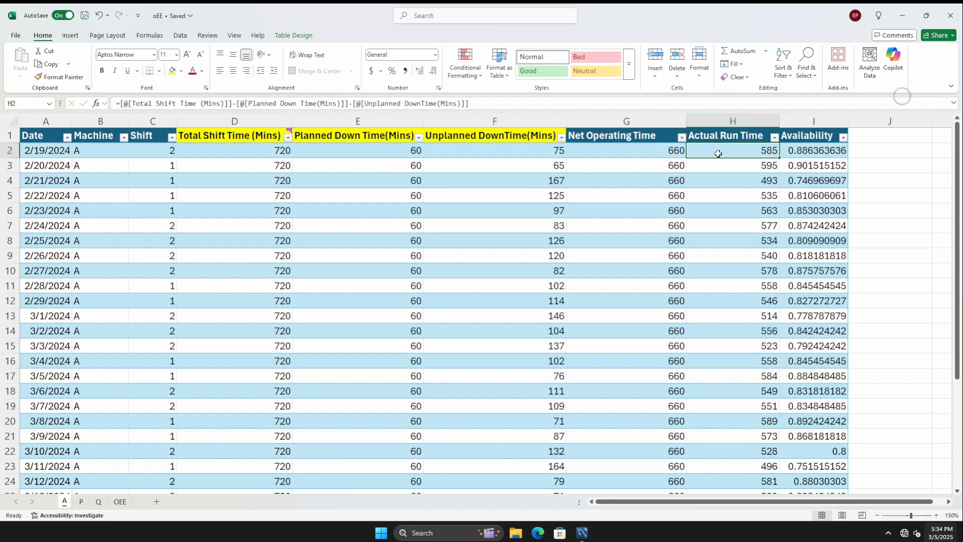
{"action": "left_click", "coordinate": [270, 104]}
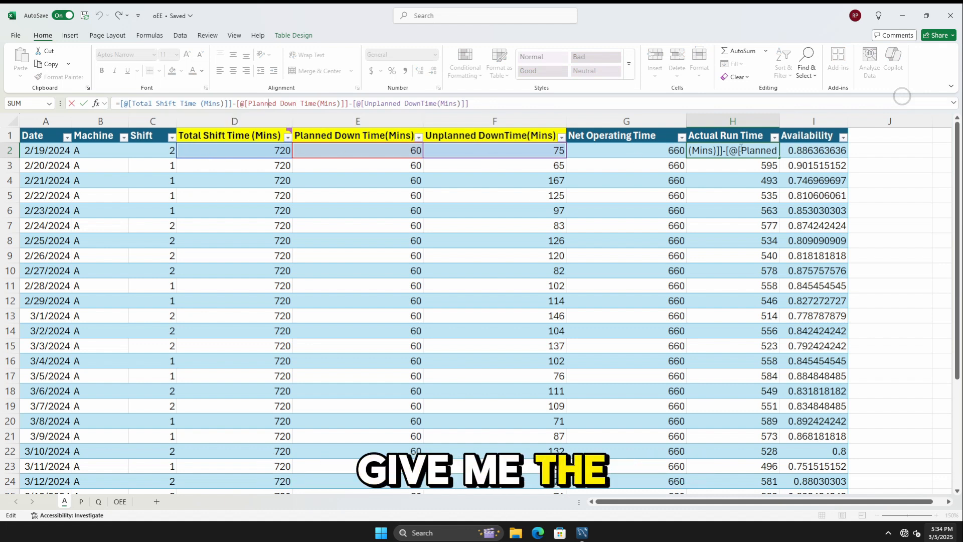
{"action": "key", "text": "Tab"}
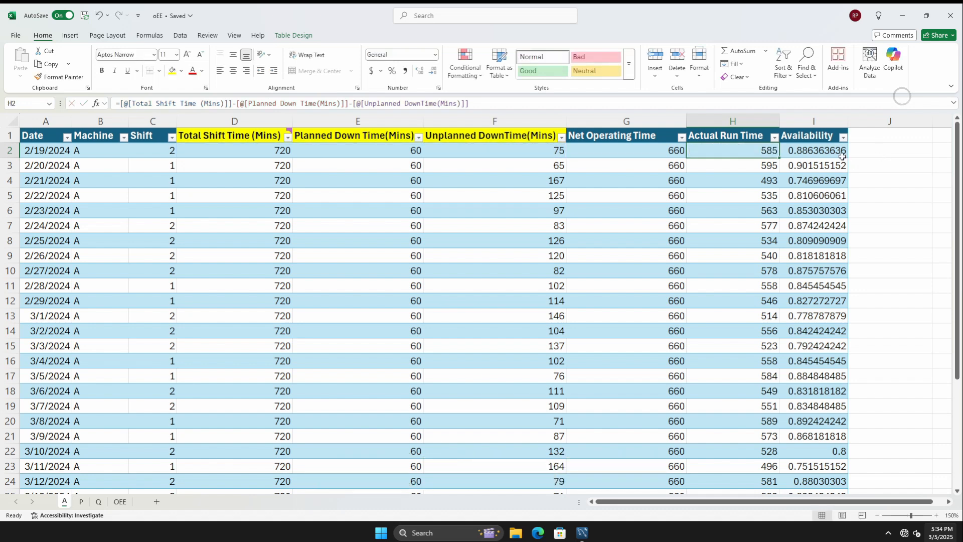
{"action": "left_click", "coordinate": [233, 103]}
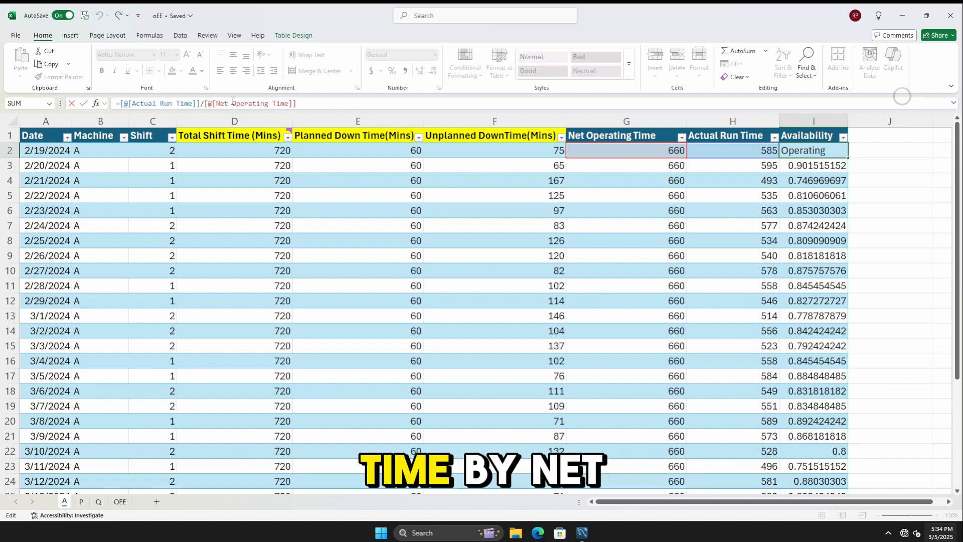
{"action": "key", "text": "ctrl+Return"}
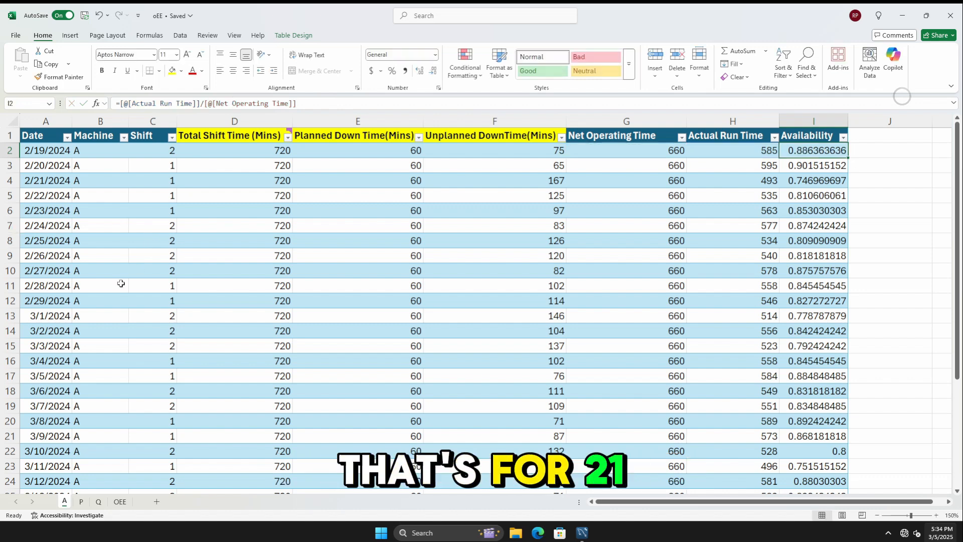
{"action": "scroll", "coordinate": [111, 341], "scroll_direction": "down", "scroll_amount": 3}
{"action": "scroll", "coordinate": [111, 342], "scroll_direction": "up", "scroll_amount": 3}
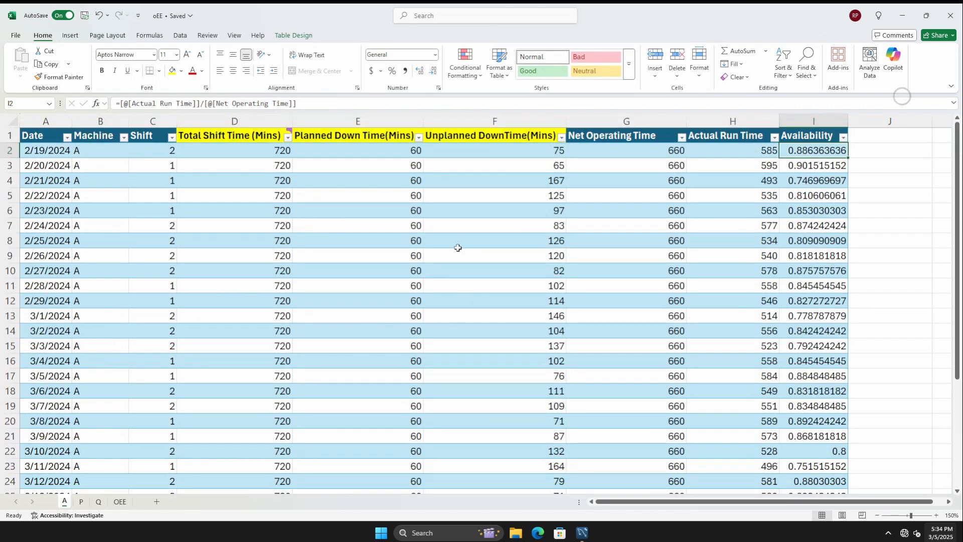
{"action": "left_click", "coordinate": [805, 140]}
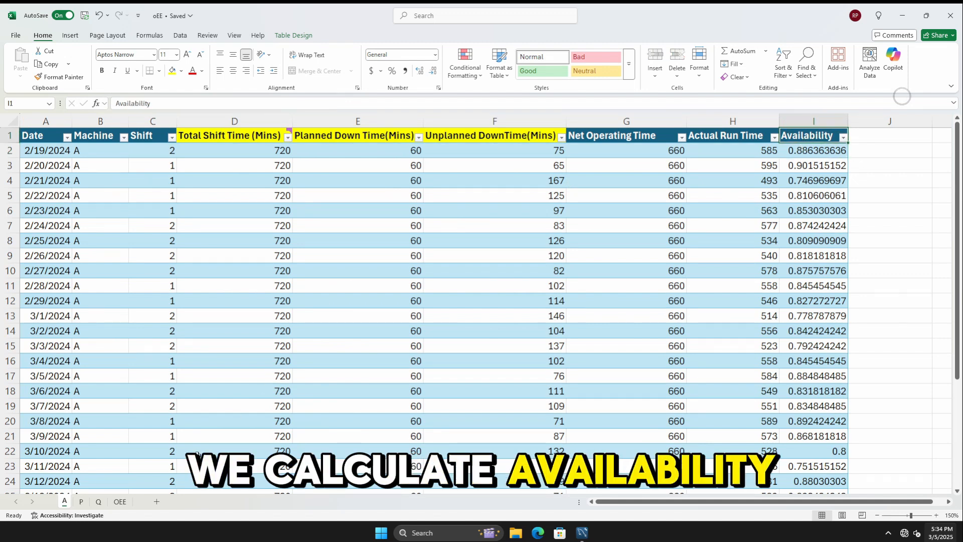
Step: On sheet P, widen the Date column to fit the full dates and select the Date, Machine and Shift data
{"action": "left_click", "coordinate": [82, 502]}
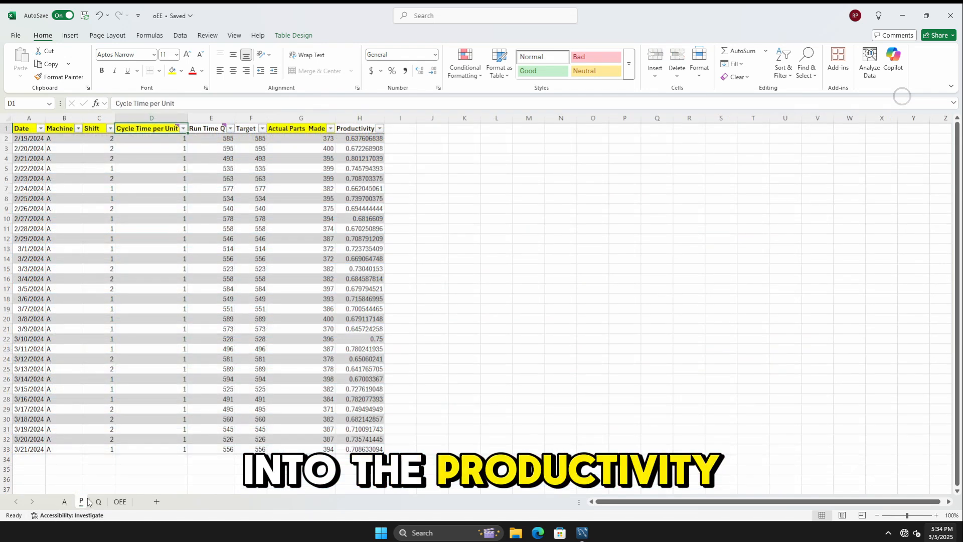
{"action": "scroll", "coordinate": [62, 214], "scroll_direction": "up", "scroll_amount": 5}
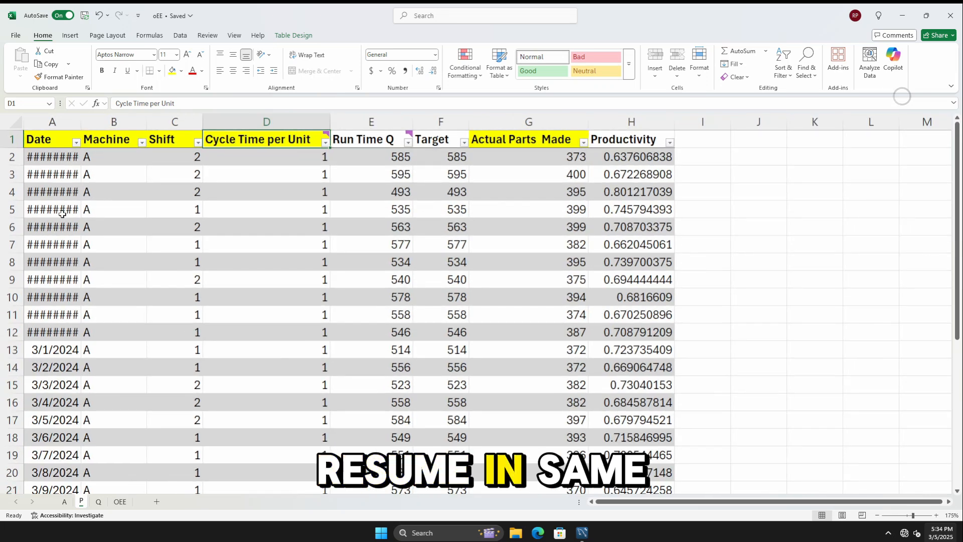
{"action": "left_click_drag", "start_coordinate": [50, 158], "coordinate": [169, 507]}
{"action": "scroll", "coordinate": [254, 216], "scroll_direction": "up", "scroll_amount": 2}
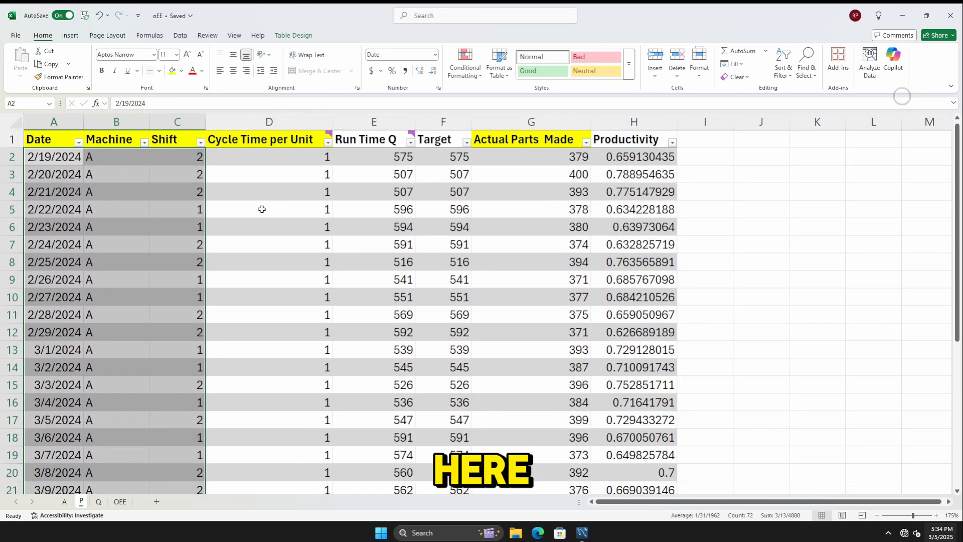
Step: Examine Cycle Time per Unit, Run Time Q and Target for the first record, checking the run time against its source on sheet A
{"action": "left_click", "coordinate": [260, 161]}
{"action": "mouse_move", "coordinate": [296, 139]}
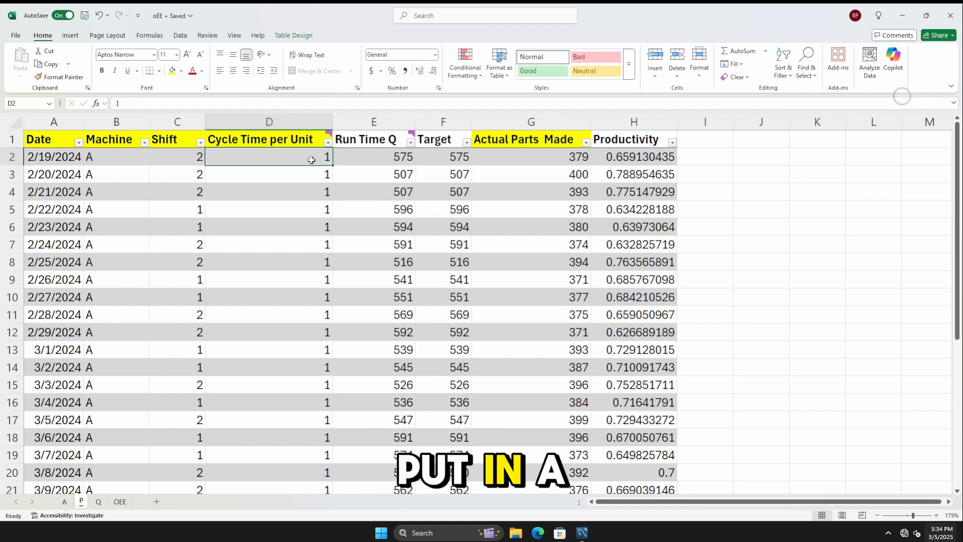
{"action": "left_click", "coordinate": [355, 157]}
{"action": "mouse_move", "coordinate": [361, 143]}
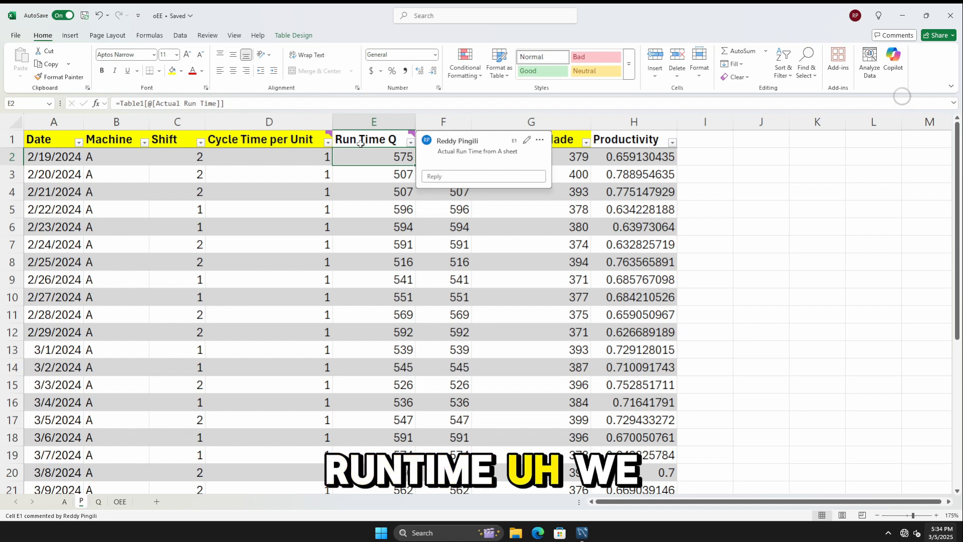
{"action": "left_click", "coordinate": [63, 504]}
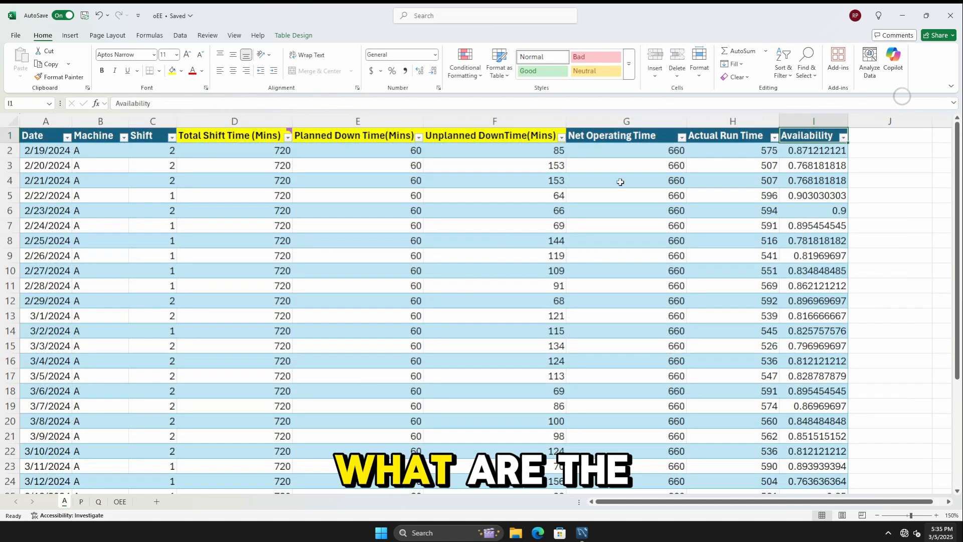
{"action": "left_click", "coordinate": [80, 504]}
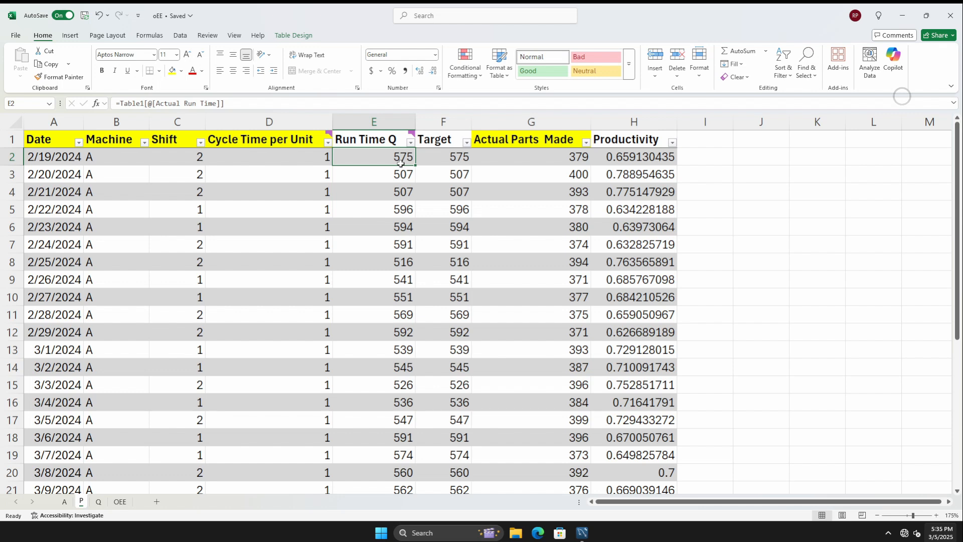
{"action": "left_click", "coordinate": [439, 158]}
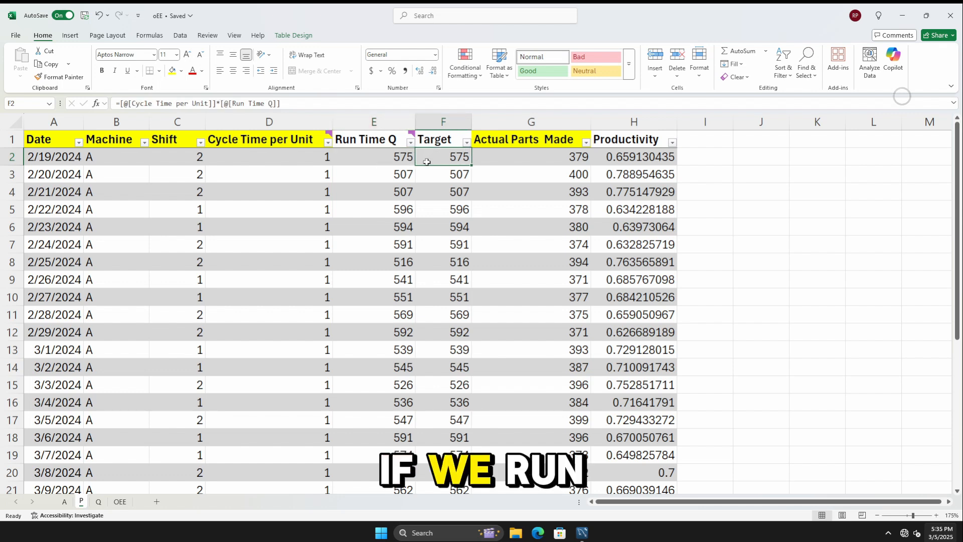
{"action": "left_click", "coordinate": [395, 158]}
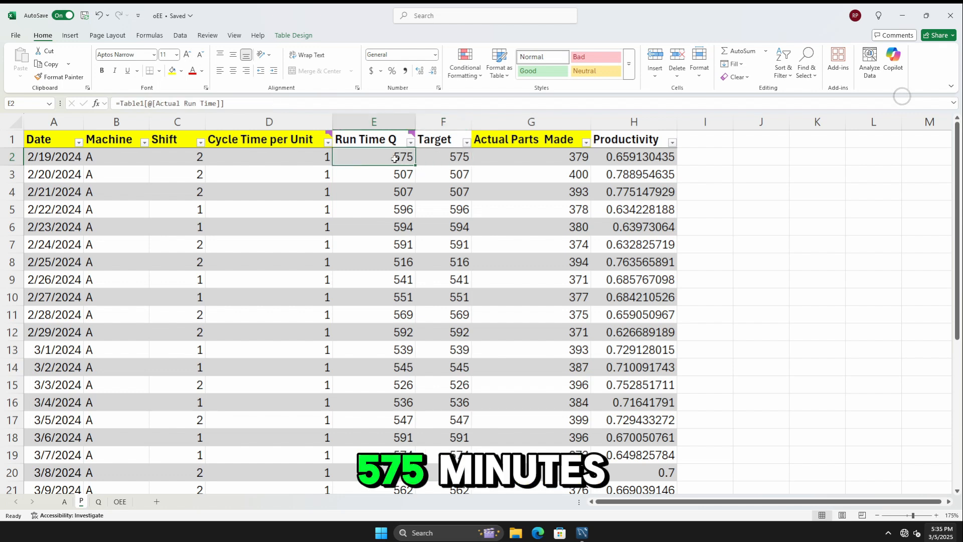
Step: Inspect the first record's Target formula and compare it with its Cycle Time per Unit and Run Time Q cells
{"action": "left_click", "coordinate": [318, 157]}
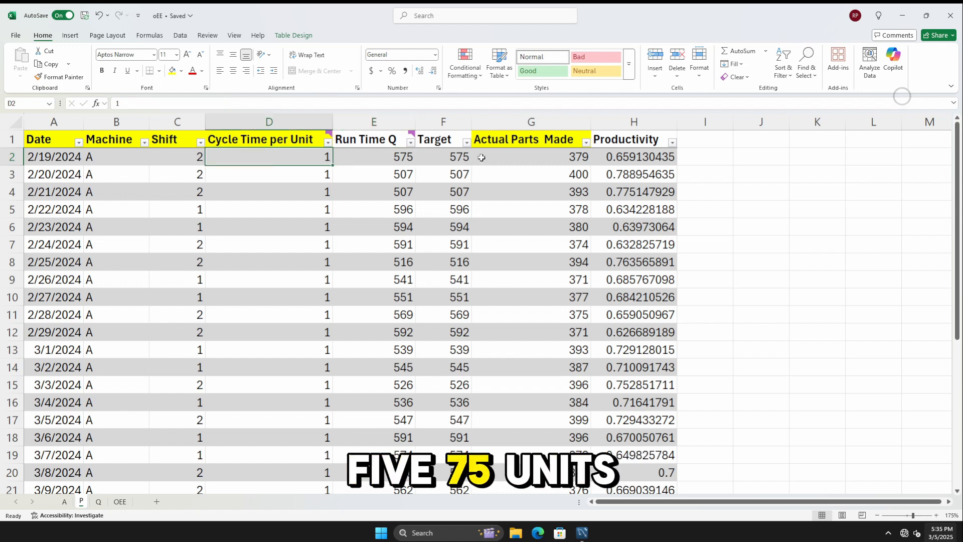
{"action": "left_click", "coordinate": [460, 158]}
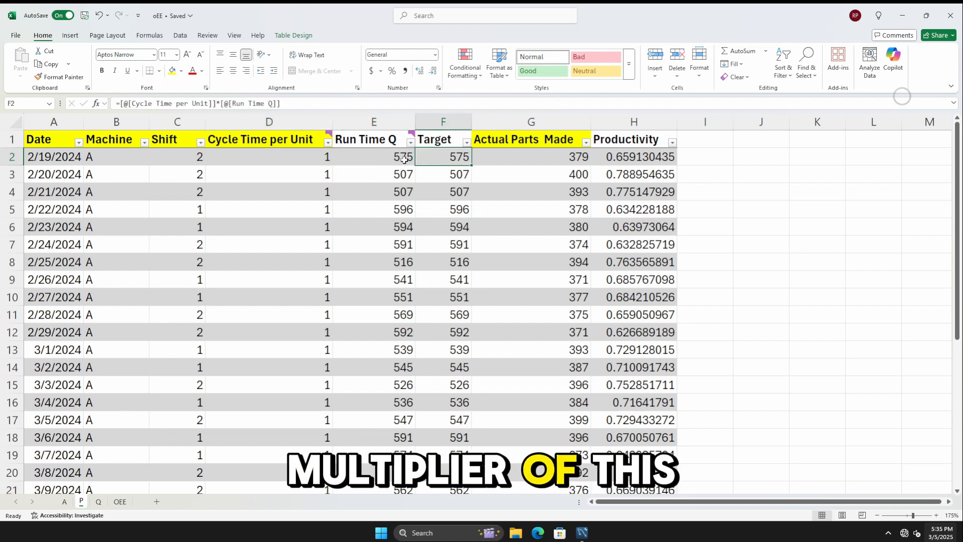
{"action": "left_click", "coordinate": [344, 162]}
{"action": "left_click", "coordinate": [316, 157]}
{"action": "left_click", "coordinate": [445, 160]}
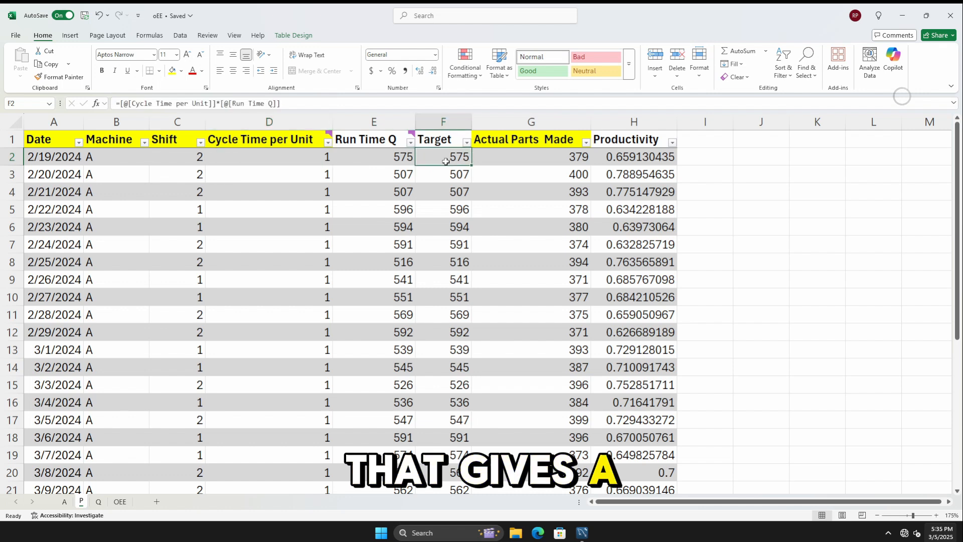
Step: Review the Actual Parts Made column and trace the cells referenced by the first record's Productivity formula
{"action": "left_click", "coordinate": [498, 160]}
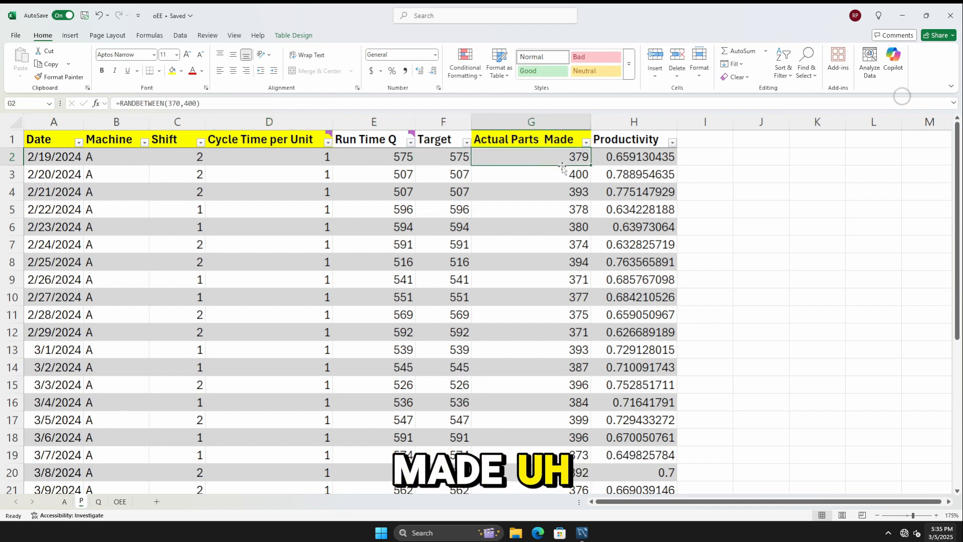
{"action": "left_click", "coordinate": [560, 141]}
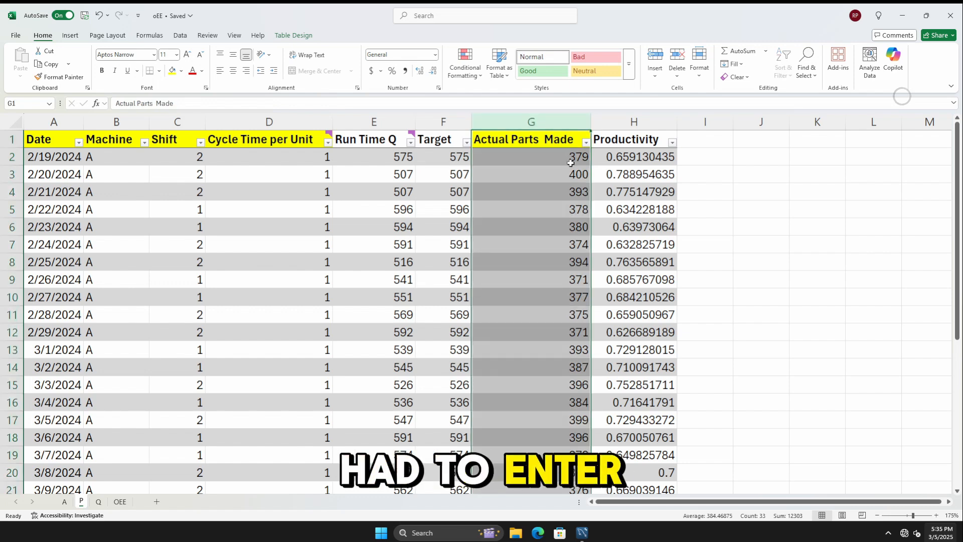
{"action": "left_click", "coordinate": [569, 160]}
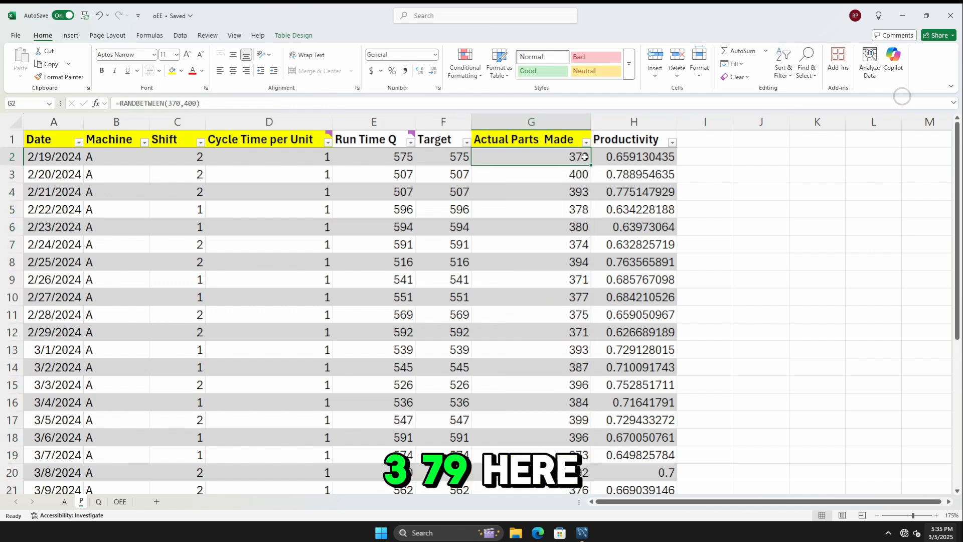
{"action": "left_click", "coordinate": [623, 158]}
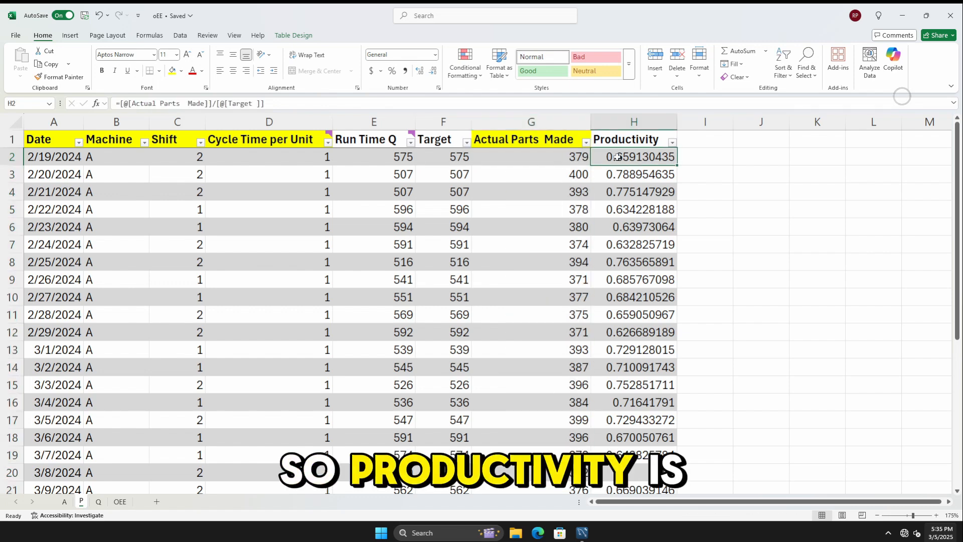
{"action": "left_click", "coordinate": [189, 104]}
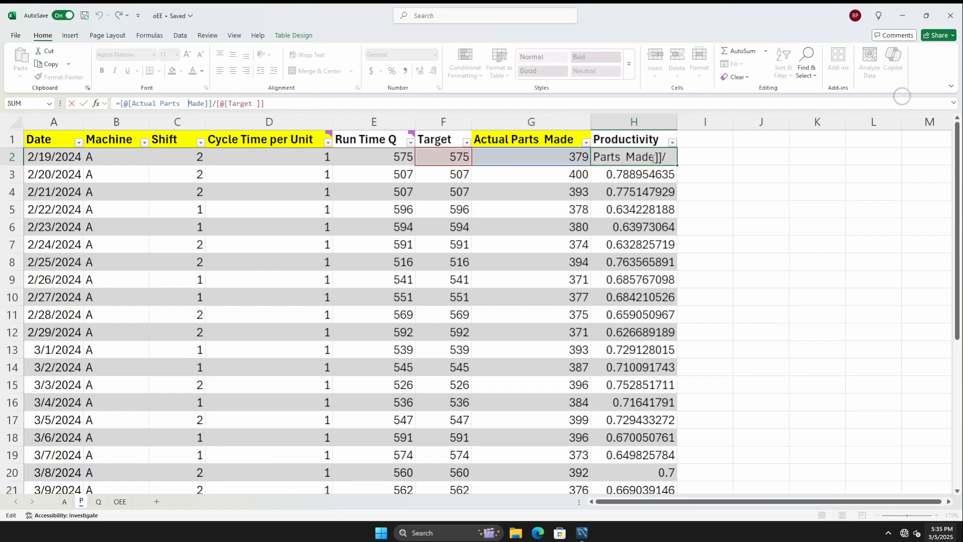
{"action": "key", "text": "Escape"}
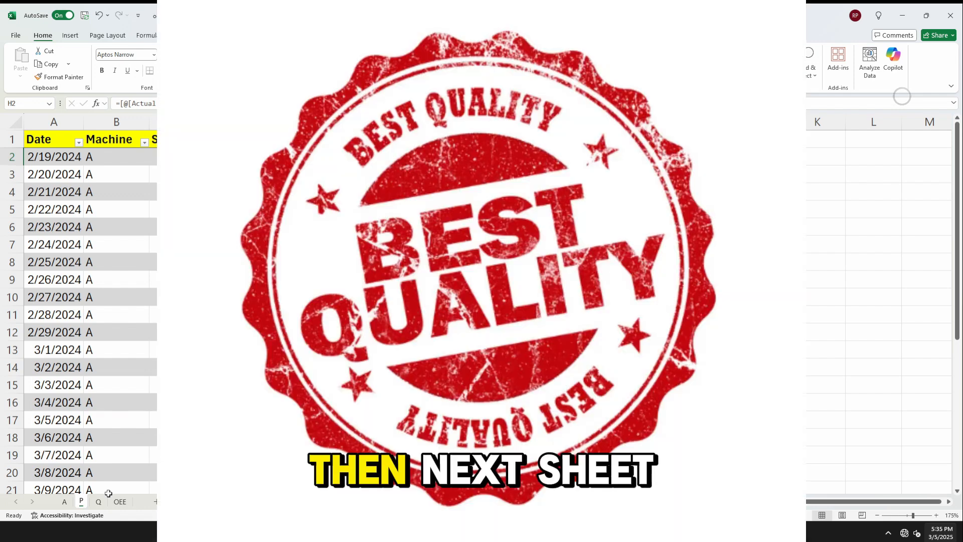
Step: On sheet Q, enlarge the view, select the Date, Machine and Shift data, and inspect the first Total Parts made formula
{"action": "left_click", "coordinate": [99, 501]}
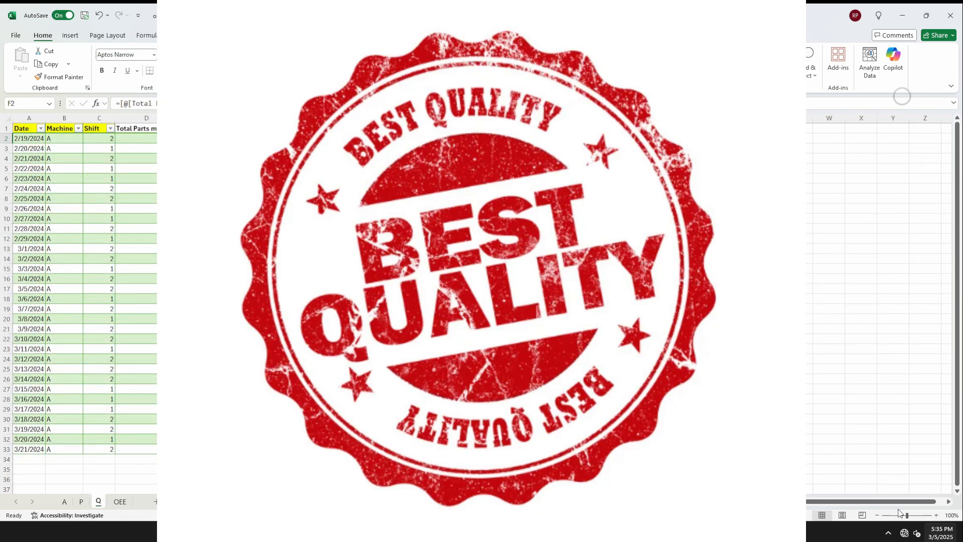
{"action": "left_click", "coordinate": [936, 516]}
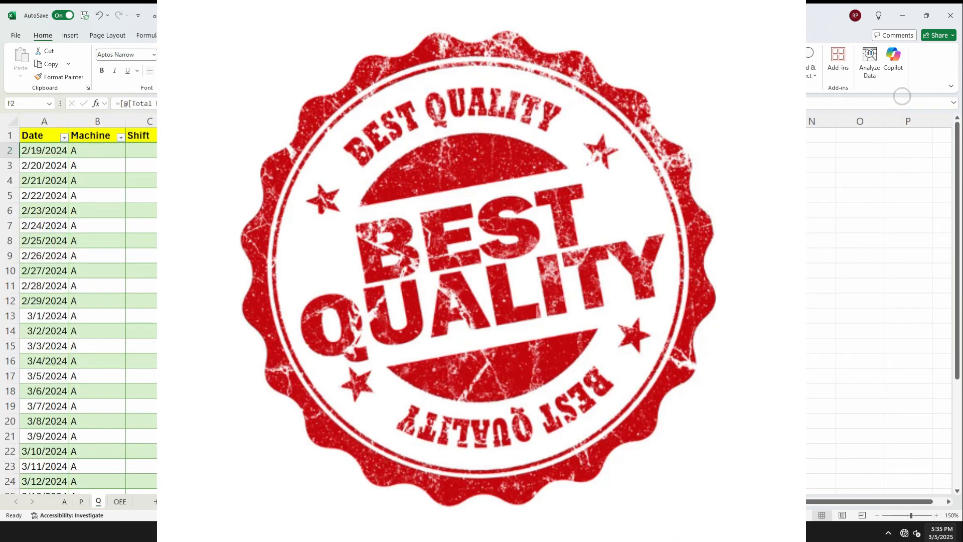
{"action": "left_click_drag", "start_coordinate": [45, 151], "coordinate": [149, 481]}
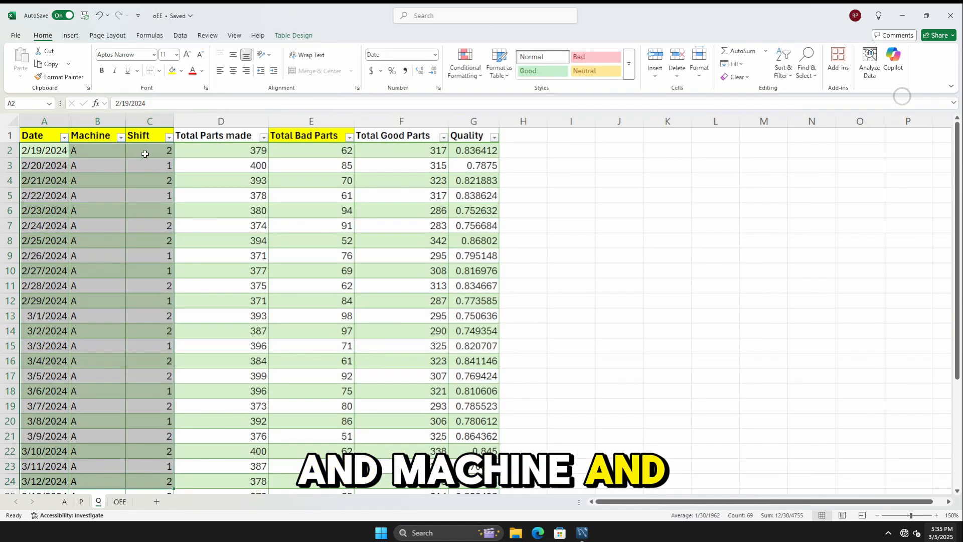
{"action": "left_click", "coordinate": [233, 149]}
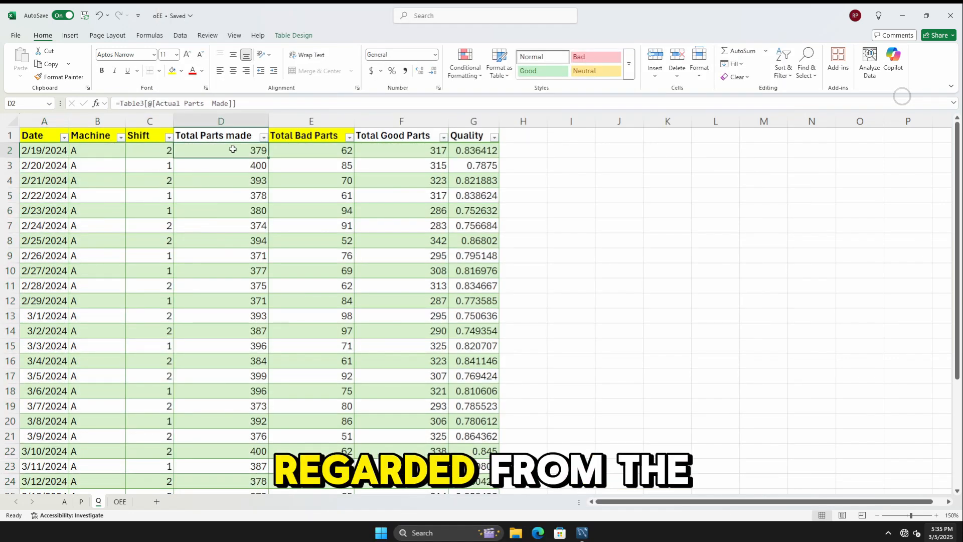
Step: Trace the source of Total Parts made to the Actual Parts Made column on sheet P and return to sheet Q
{"action": "left_click", "coordinate": [64, 502]}
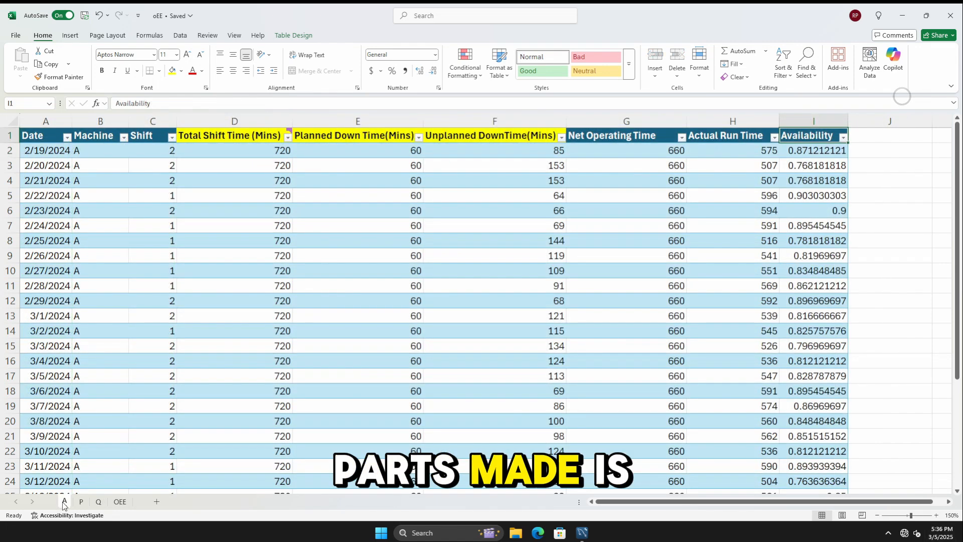
{"action": "left_click", "coordinate": [97, 502]}
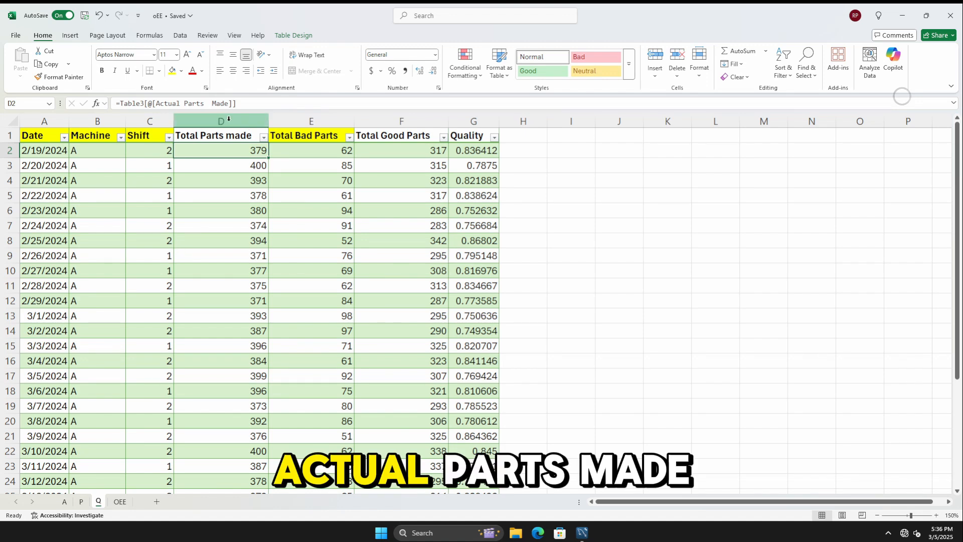
{"action": "left_click", "coordinate": [81, 501]}
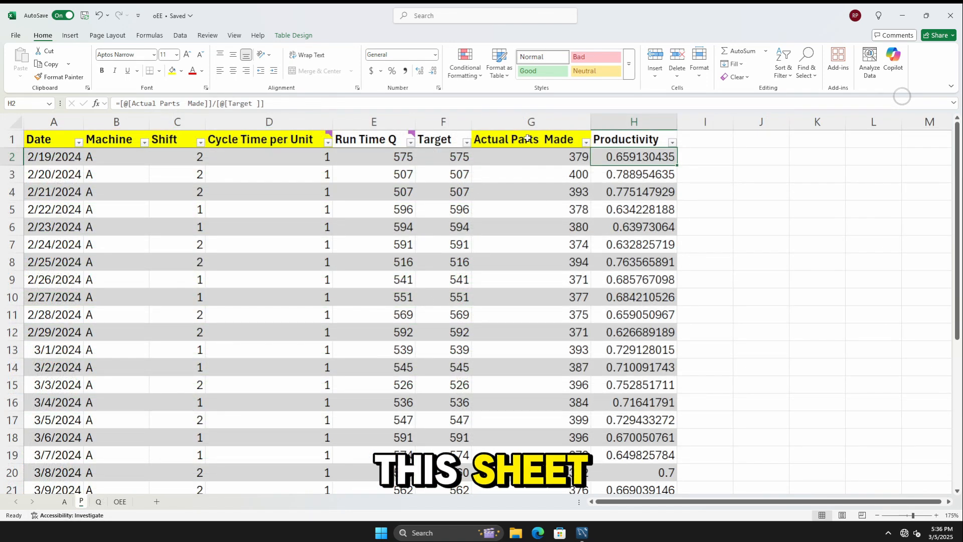
{"action": "left_click", "coordinate": [533, 116]}
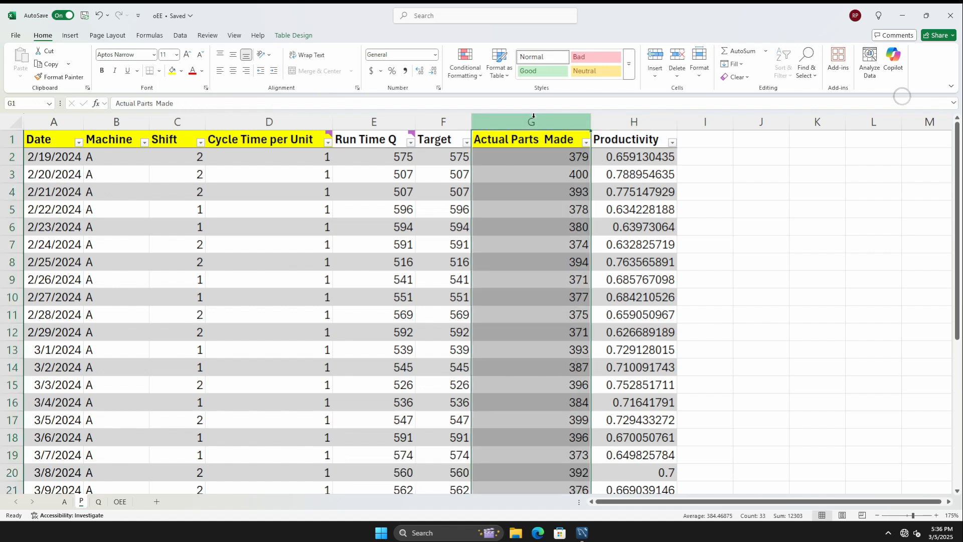
{"action": "left_click", "coordinate": [99, 501]}
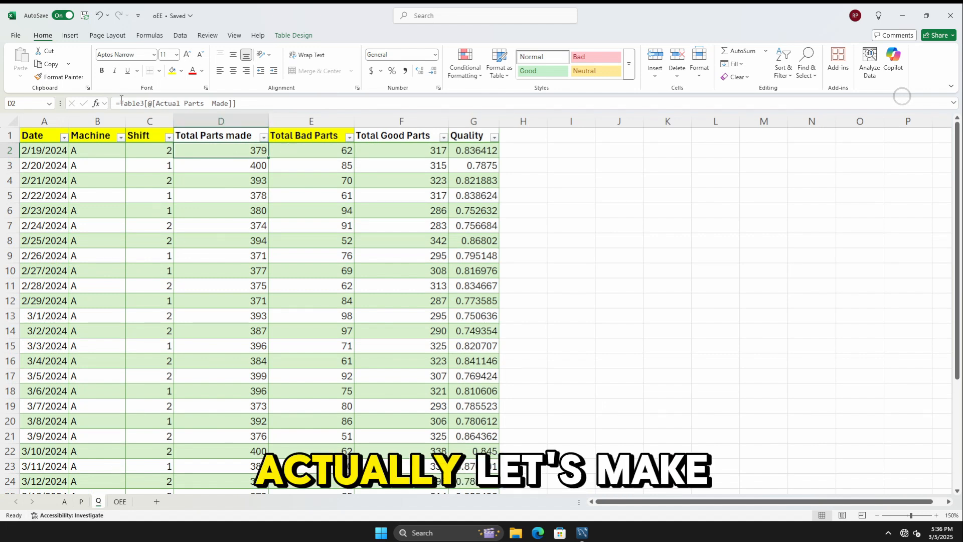
Step: Select the whole table on sheet P and rename it P
{"action": "left_click", "coordinate": [81, 502]}
{"action": "left_click_drag", "start_coordinate": [78, 146], "coordinate": [646, 421]}
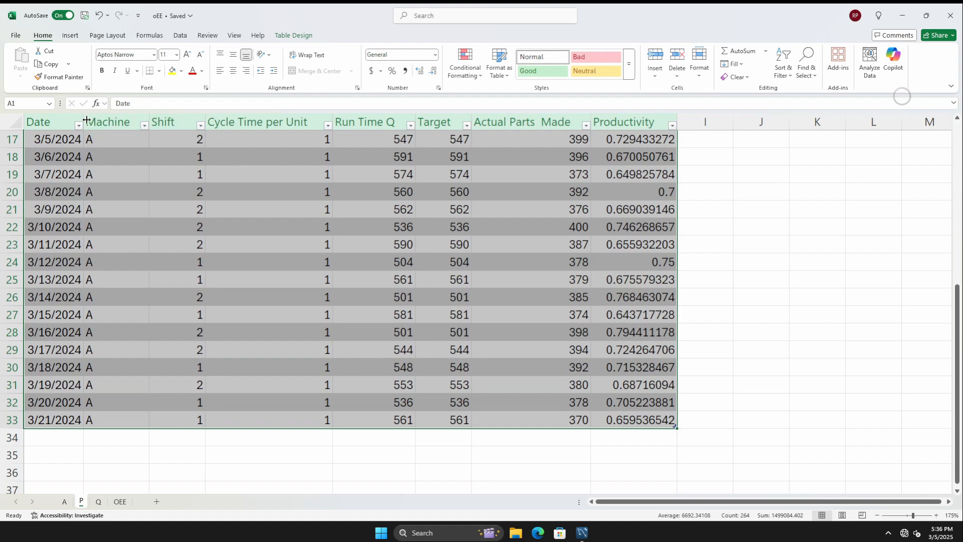
{"action": "scroll", "coordinate": [201, 119], "scroll_direction": "up", "scroll_amount": 5}
{"action": "left_click", "coordinate": [293, 35]}
{"action": "left_click", "coordinate": [35, 62]}
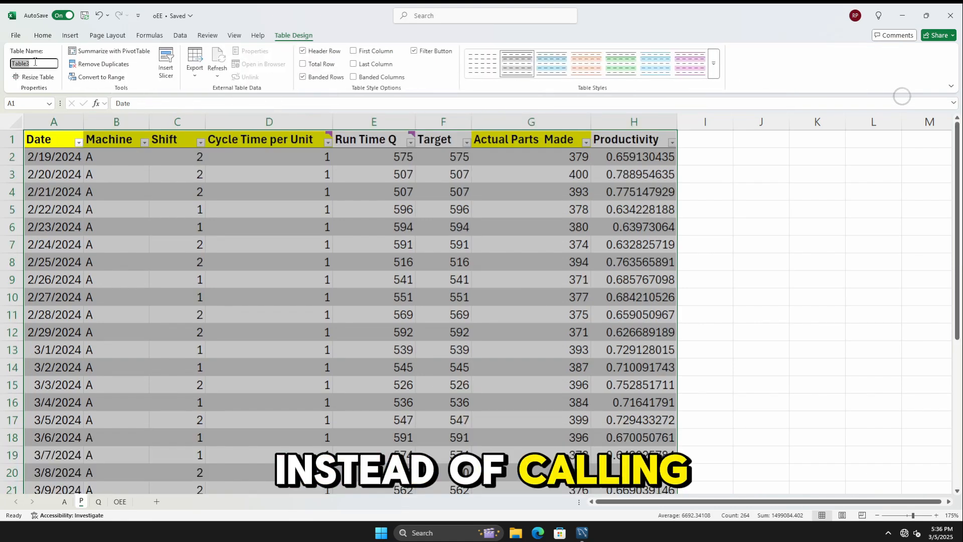
{"action": "type", "text": "P"}
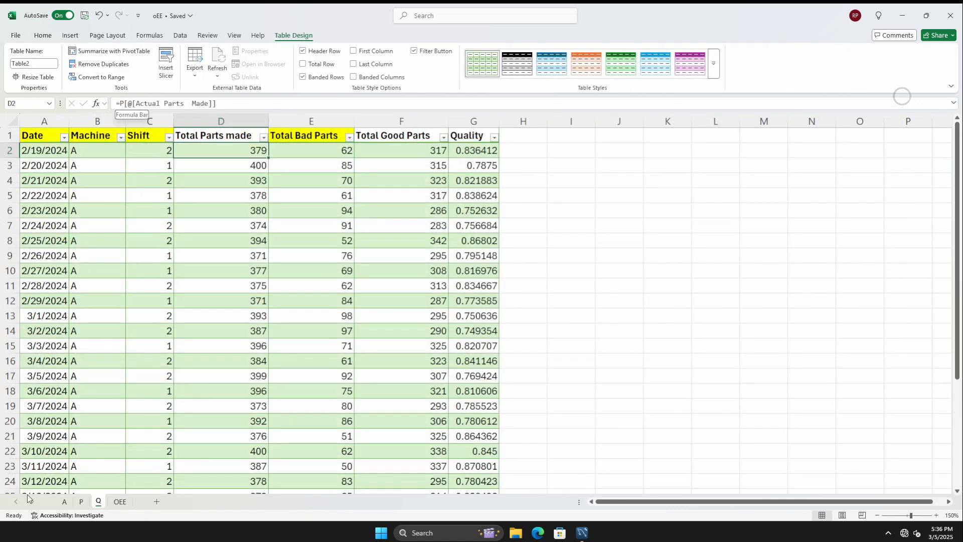
Step: Select the whole availability table on sheet A and rename it A
{"action": "left_click", "coordinate": [64, 502]}
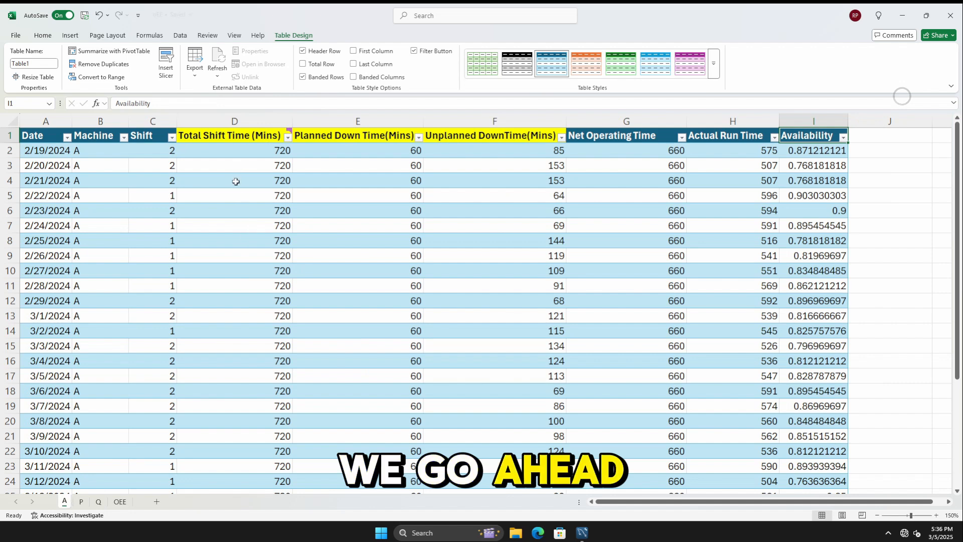
{"action": "left_click_drag", "start_coordinate": [25, 127], "coordinate": [829, 541]}
{"action": "left_click", "coordinate": [34, 63]}
{"action": "type", "text": "A"}
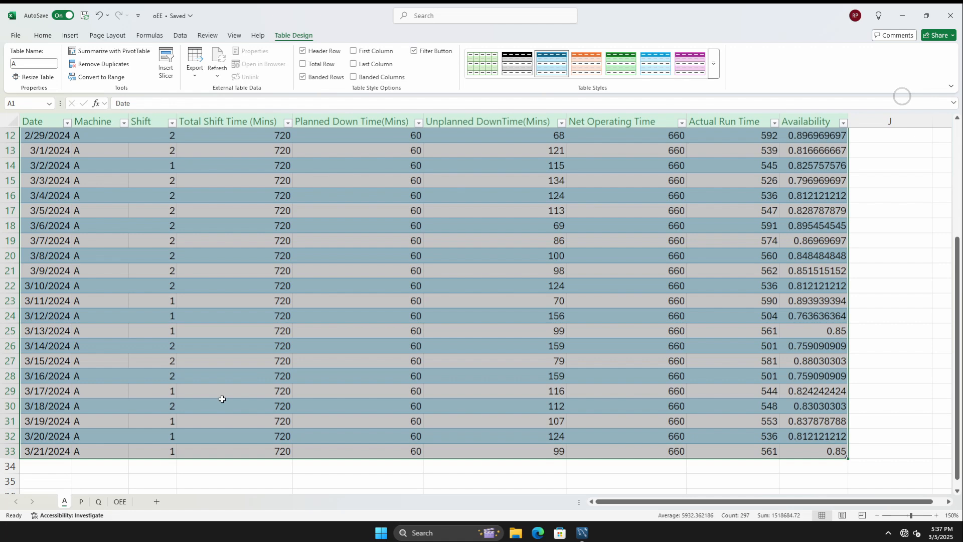
Step: Select the whole quality table on sheet Q, from Date to Quality, and rename it Q
{"action": "left_click", "coordinate": [81, 501]}
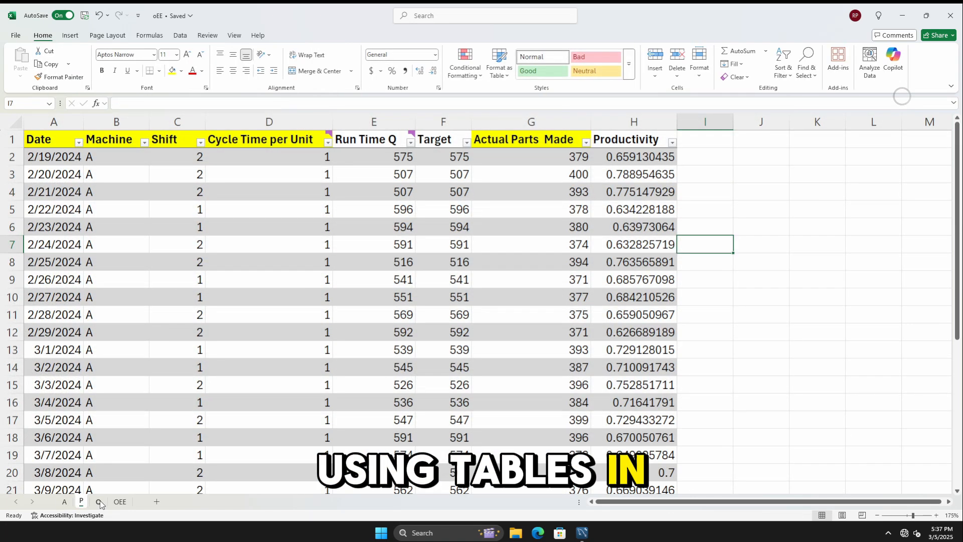
{"action": "left_click", "coordinate": [100, 502]}
{"action": "left_click_drag", "start_coordinate": [39, 136], "coordinate": [472, 498]}
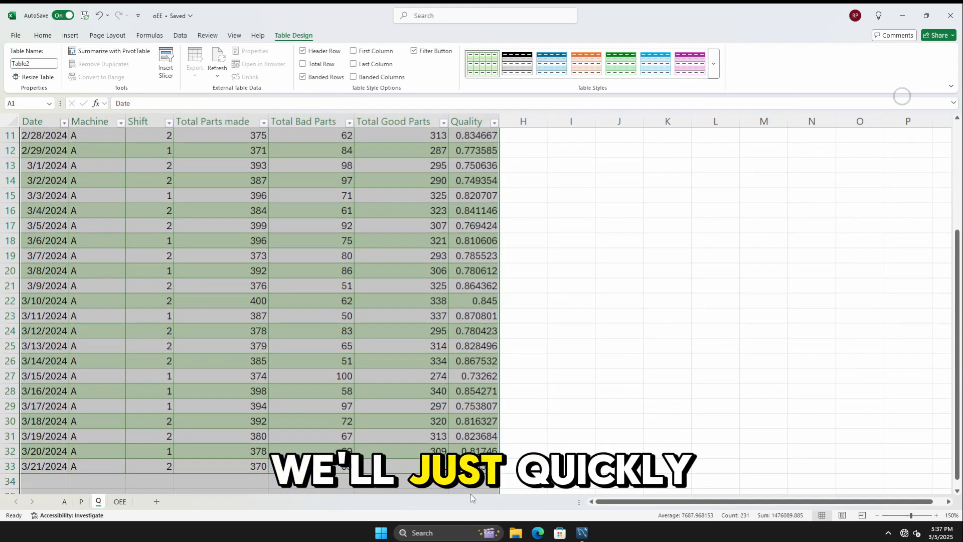
{"action": "key", "text": "shift+Up"}
{"action": "key", "text": "shift+Up"}
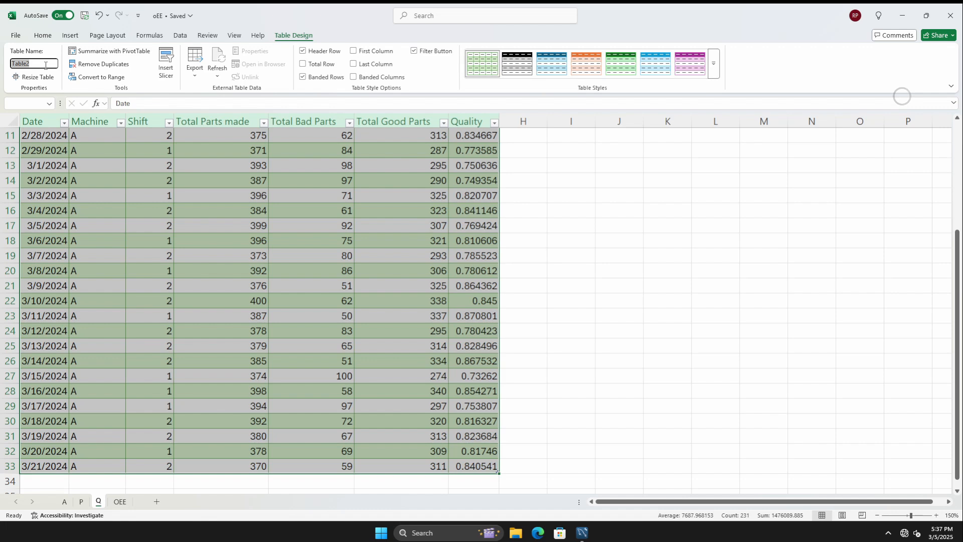
{"action": "left_click", "coordinate": [243, 285]}
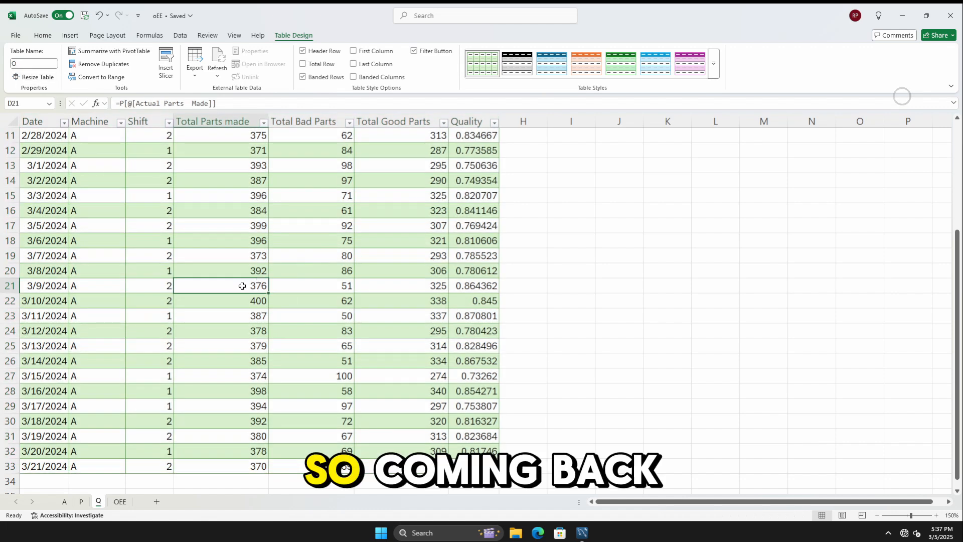
Step: Review sheet Q's Total Bad Parts column and check the first Total Parts made formula against its source on sheet P
{"action": "scroll", "coordinate": [301, 269], "scroll_direction": "up", "scroll_amount": 3}
{"action": "left_click", "coordinate": [341, 131]}
{"action": "left_click", "coordinate": [341, 131]}
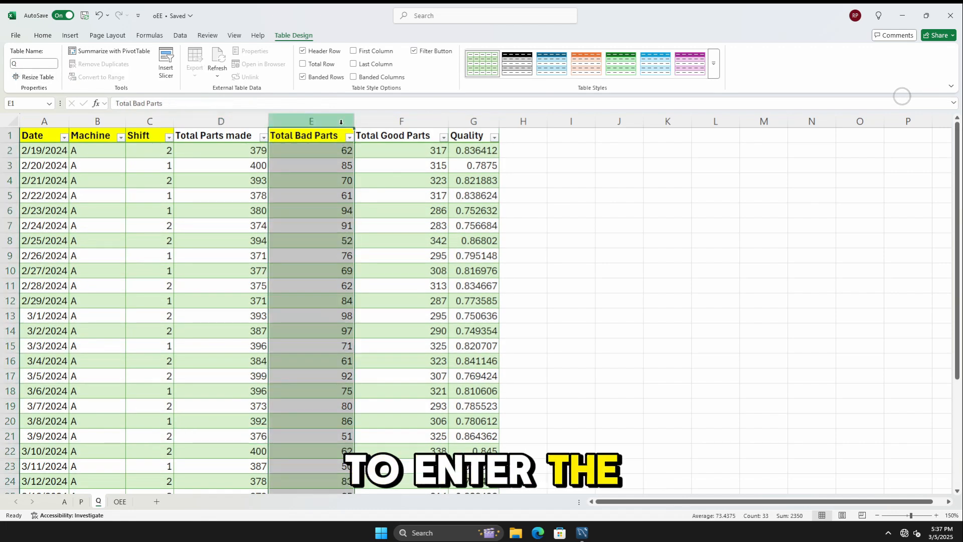
{"action": "left_click", "coordinate": [239, 152]}
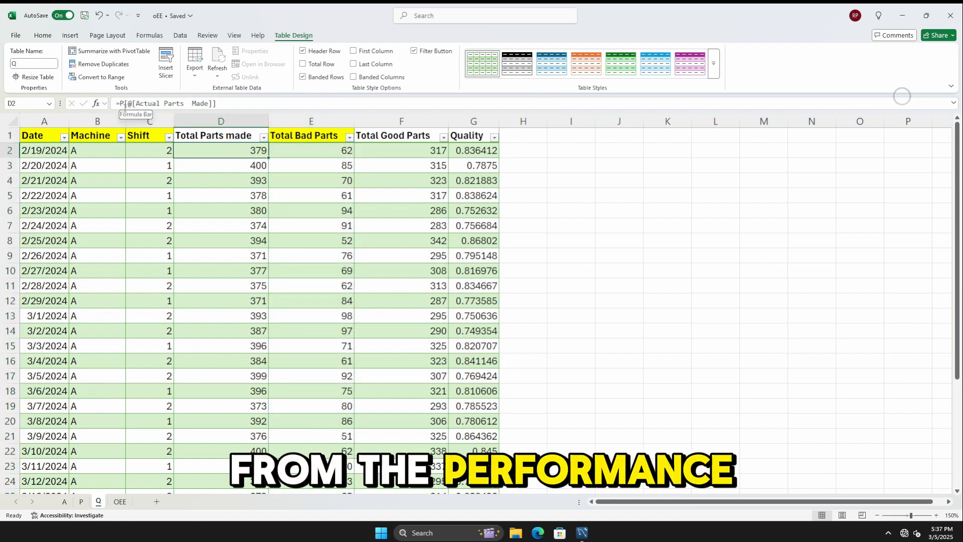
{"action": "left_click", "coordinate": [80, 501]}
{"action": "left_click", "coordinate": [104, 501]}
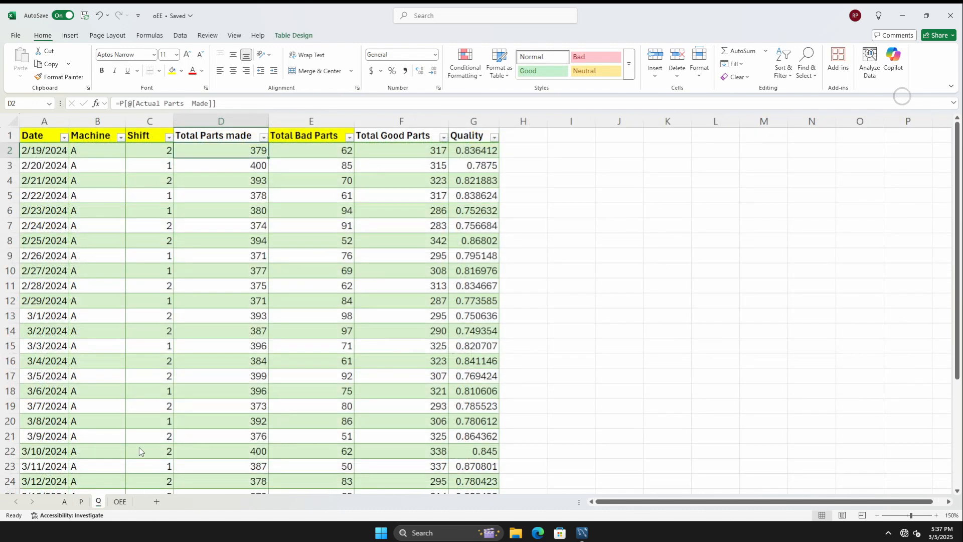
Step: Examine the first record's Total Bad Parts, Total Good Parts and Quality formulas on sheet Q
{"action": "left_click", "coordinate": [328, 155]}
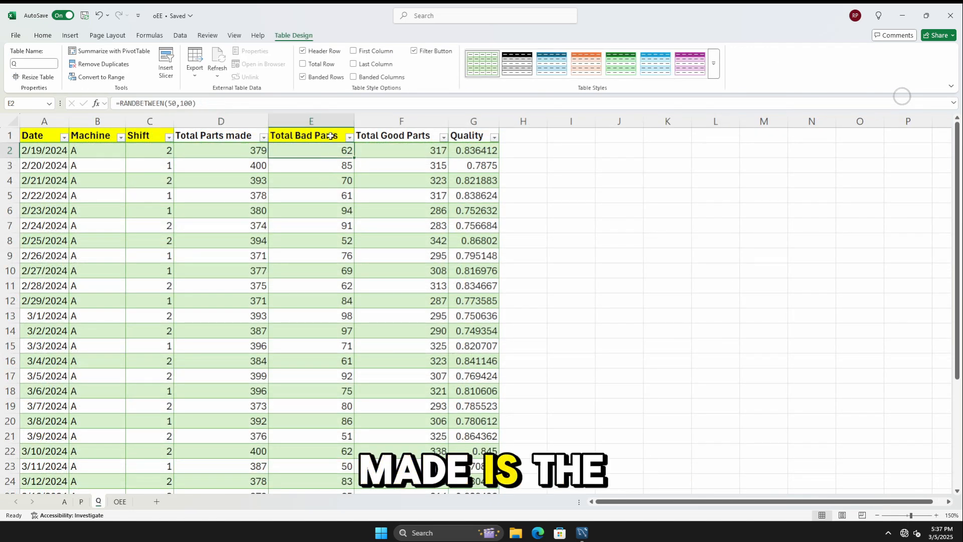
{"action": "left_click", "coordinate": [412, 150]}
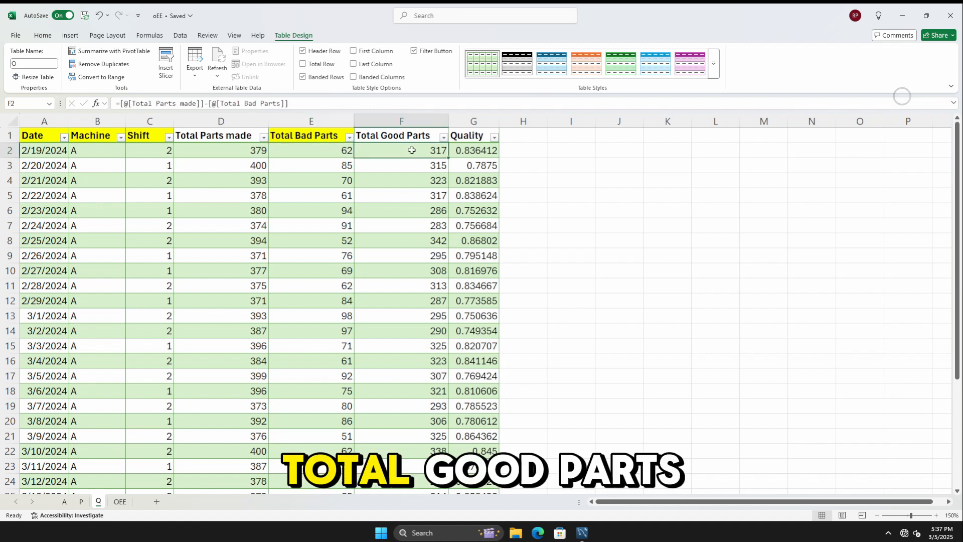
{"action": "left_click", "coordinate": [240, 155]}
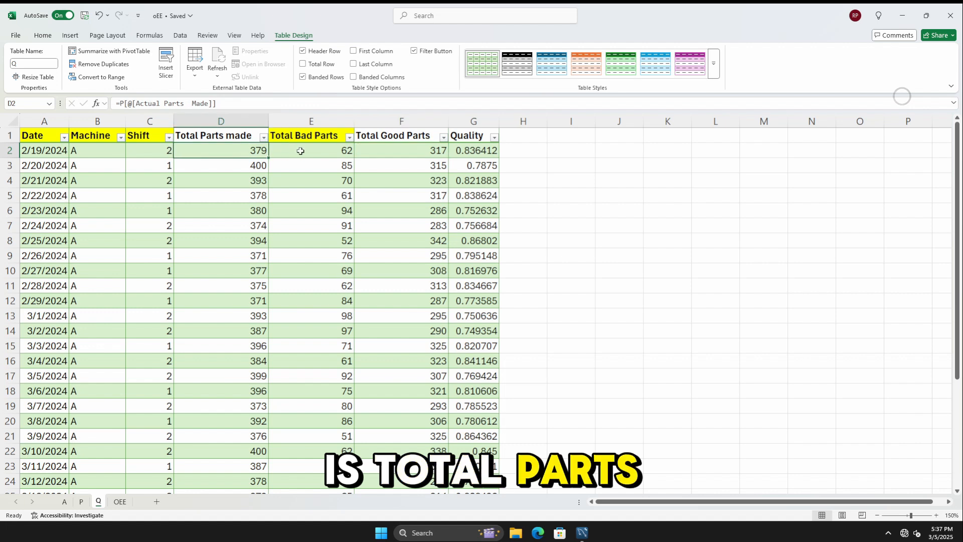
{"action": "left_click", "coordinate": [303, 152]}
{"action": "left_click", "coordinate": [438, 149]}
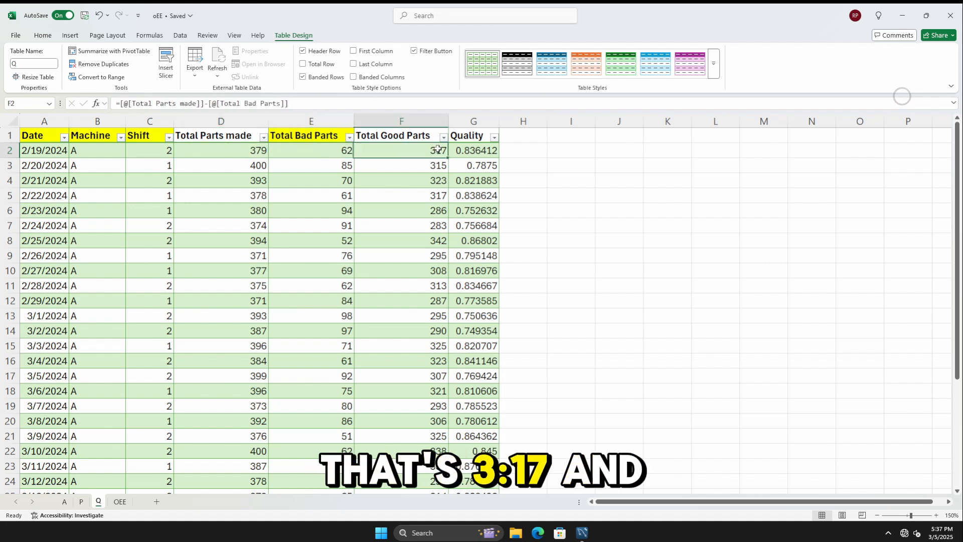
{"action": "left_click", "coordinate": [485, 150]}
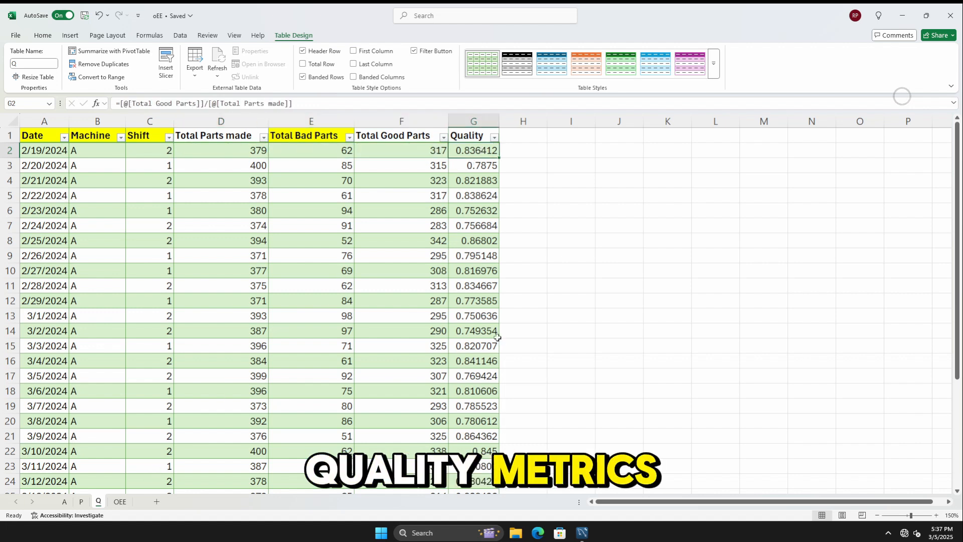
Step: Open the OEE sheet, enlarge the view to 150%, and select the first record's OEE value
{"action": "left_click", "coordinate": [120, 501]}
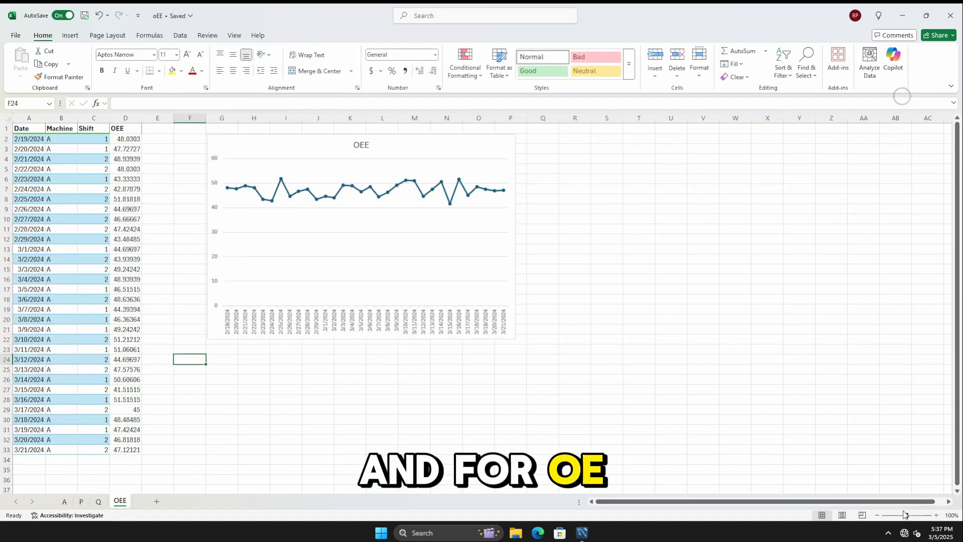
{"action": "left_click", "coordinate": [936, 515]}
{"action": "left_click", "coordinate": [937, 515]}
{"action": "left_click", "coordinate": [937, 515]}
{"action": "left_click", "coordinate": [936, 516]}
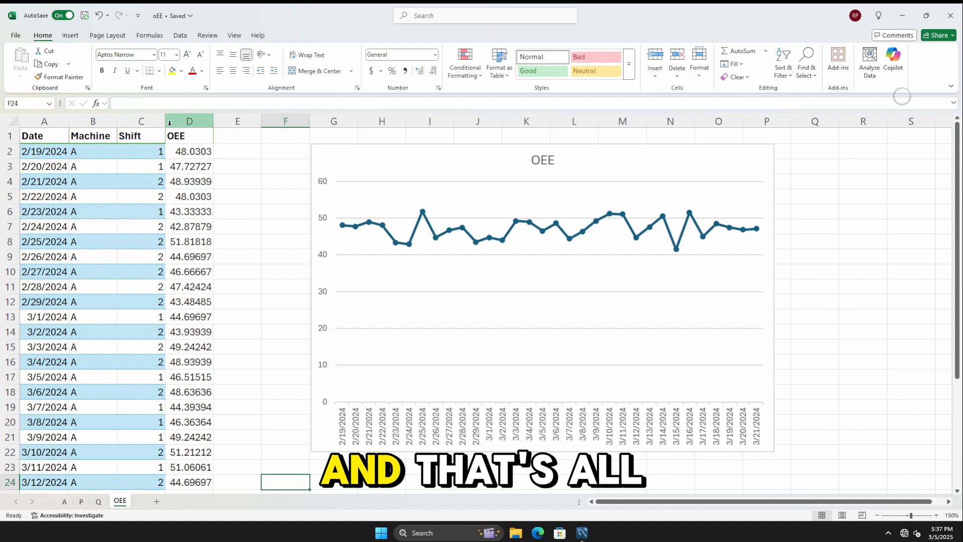
{"action": "left_click", "coordinate": [191, 151]}
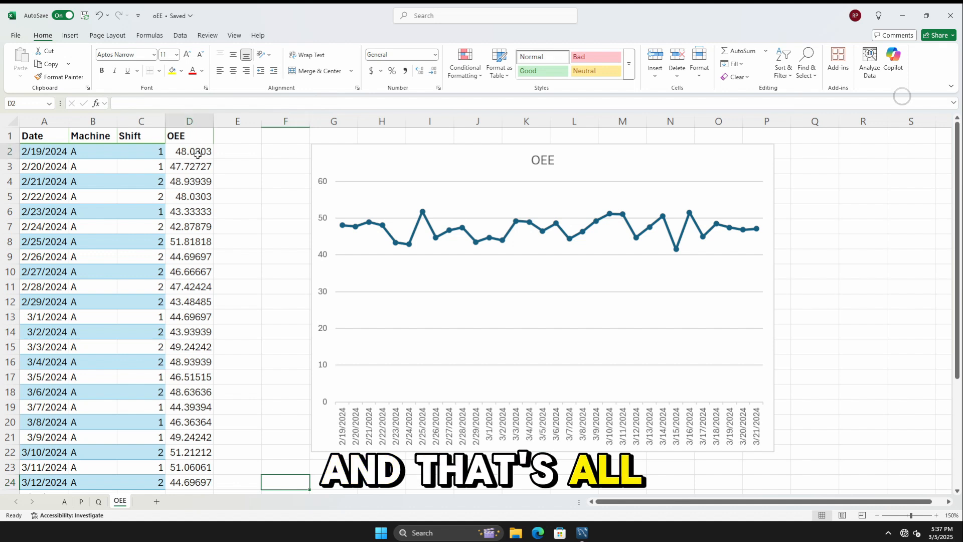